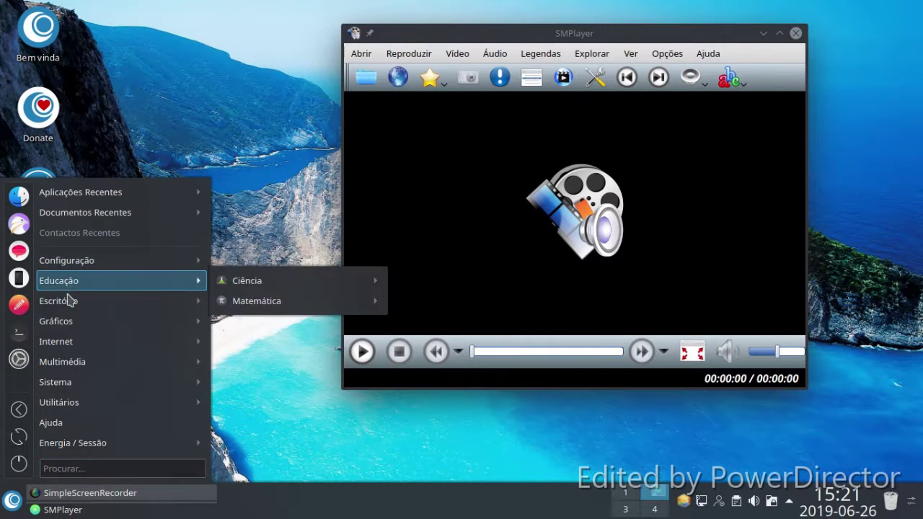
# Launch the Falkon web browser and open the YouTube site by searching for "you tube".
pyautogui.moveTo(78, 343)
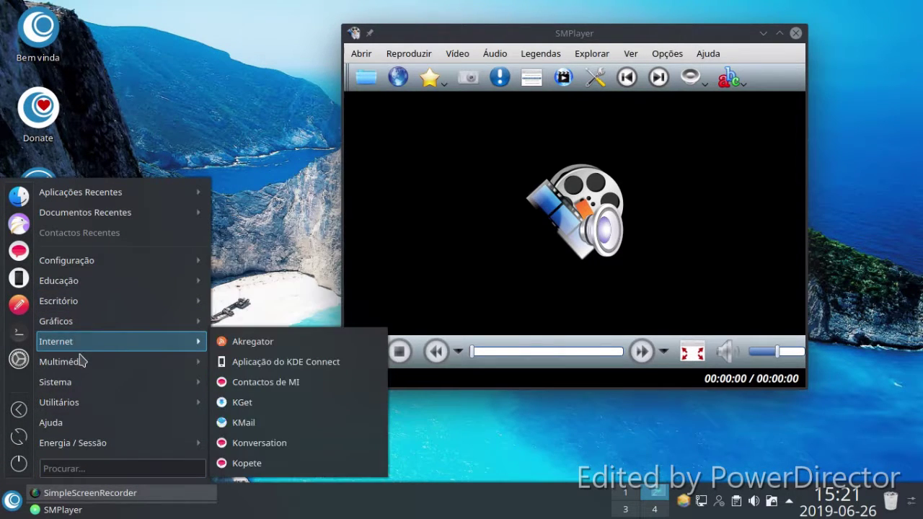
pyautogui.moveTo(83, 368)
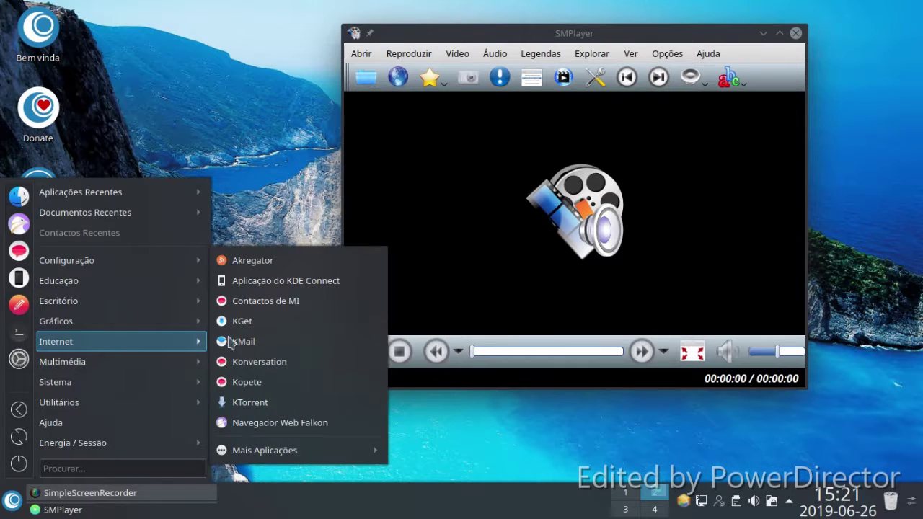
pyautogui.click(303, 419)
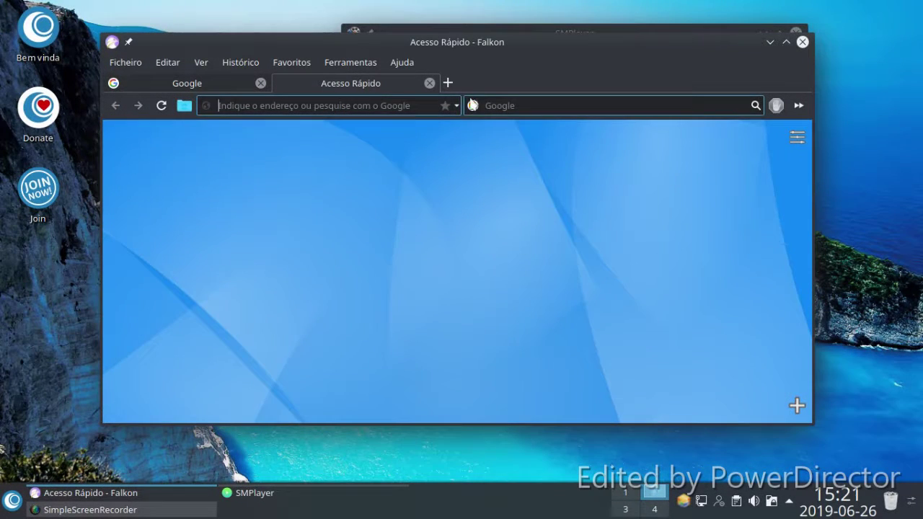
pyautogui.write('you tube')
pyautogui.press('Return')
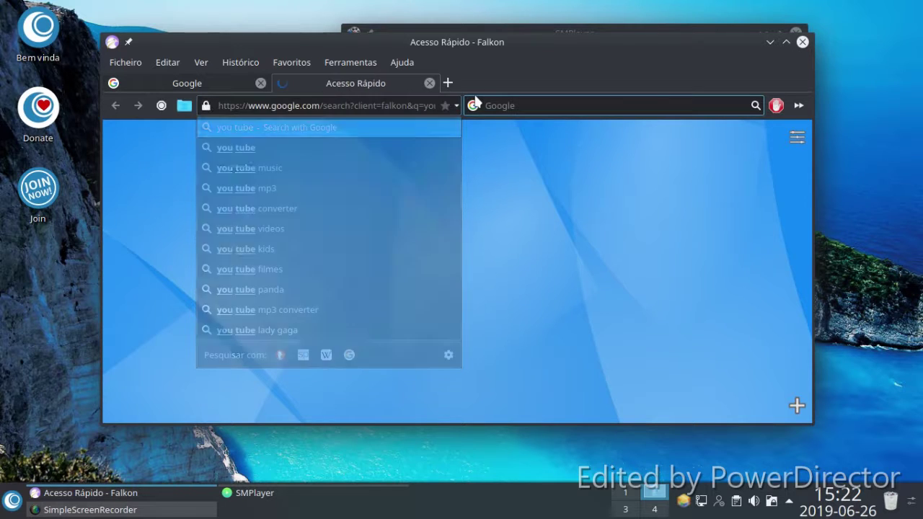
pyautogui.click(242, 347)
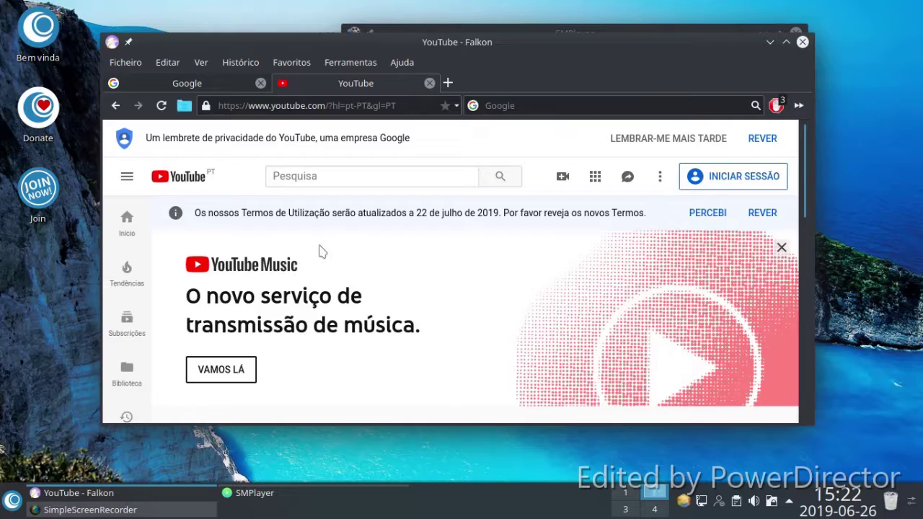
# Open the Marília Mendonça video "TODO MUNDO VAI SOFRER" from the recommendations and dismiss the sign-in and terms-of-use notices.
pyautogui.scroll(-5, 339, 268)
pyautogui.scroll(-3, 370, 294)
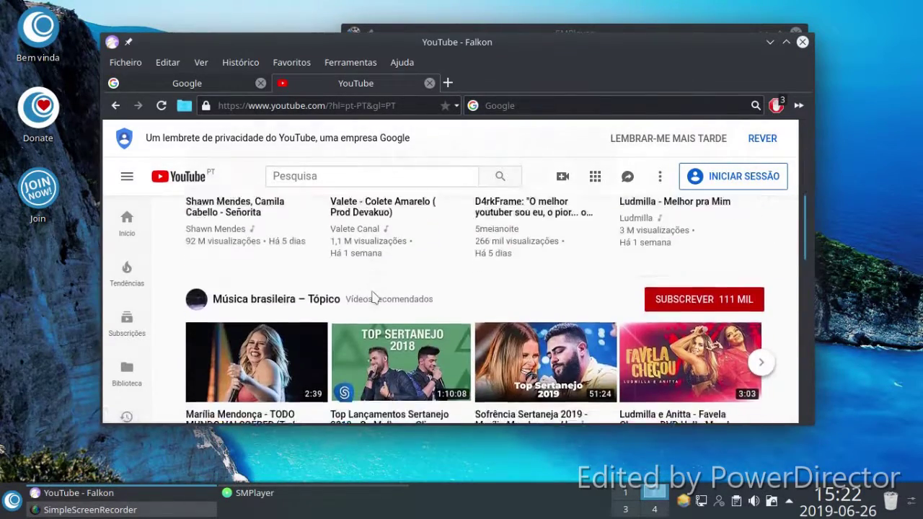
pyautogui.click(292, 292)
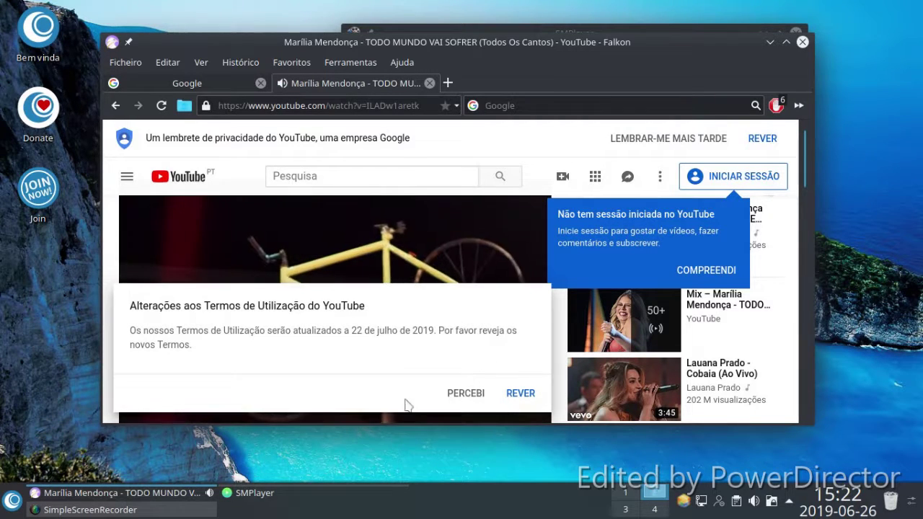
pyautogui.click(696, 272)
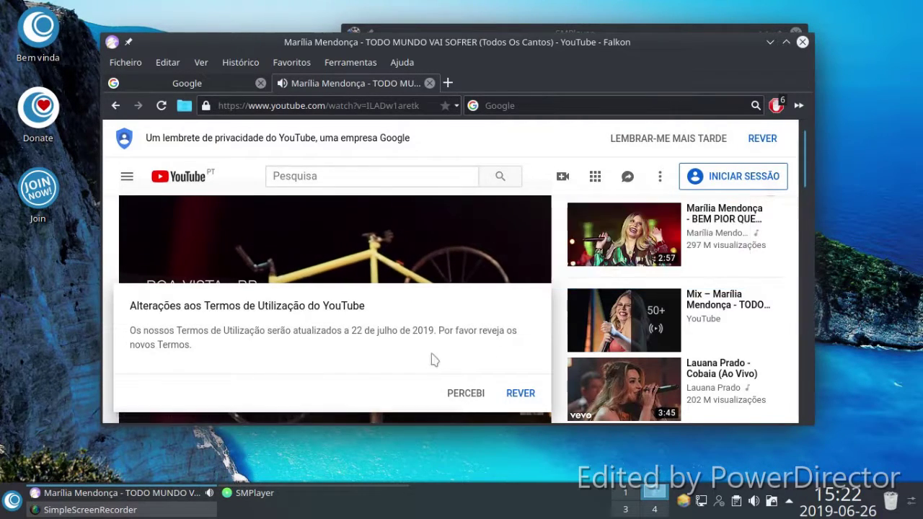
pyautogui.click(451, 396)
# Copy the URL of the playing video and close the browser.
pyautogui.rightClick(335, 267)
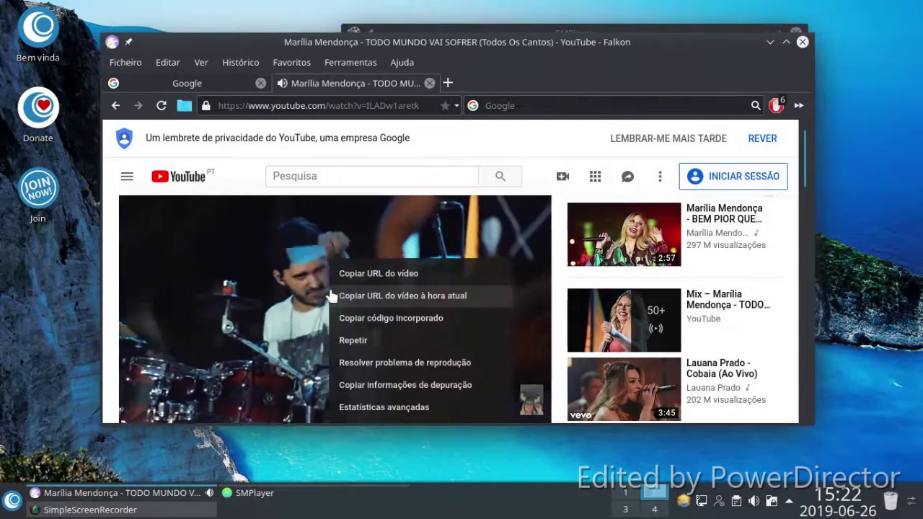
pyautogui.click(342, 274)
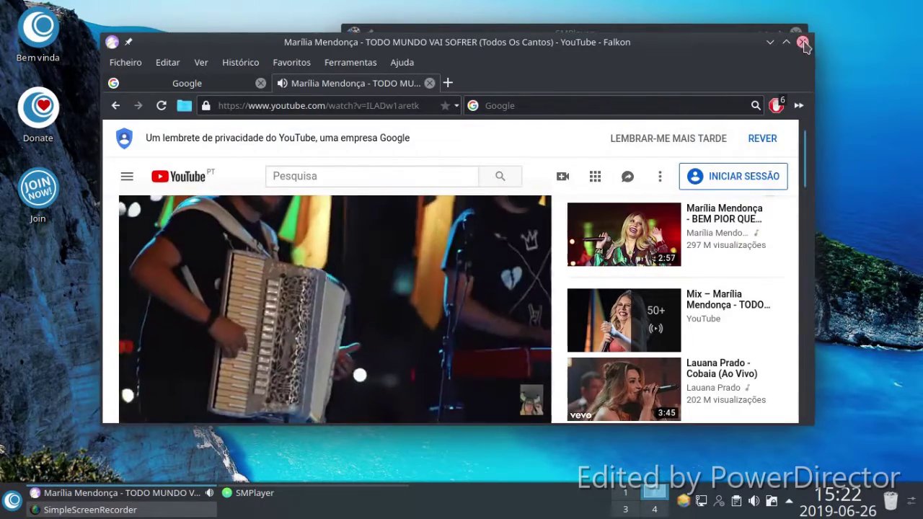
pyautogui.click(802, 42)
# Play the copied YouTube video URL in SMPlayer, then widen and reposition the player window.
pyautogui.click(361, 55)
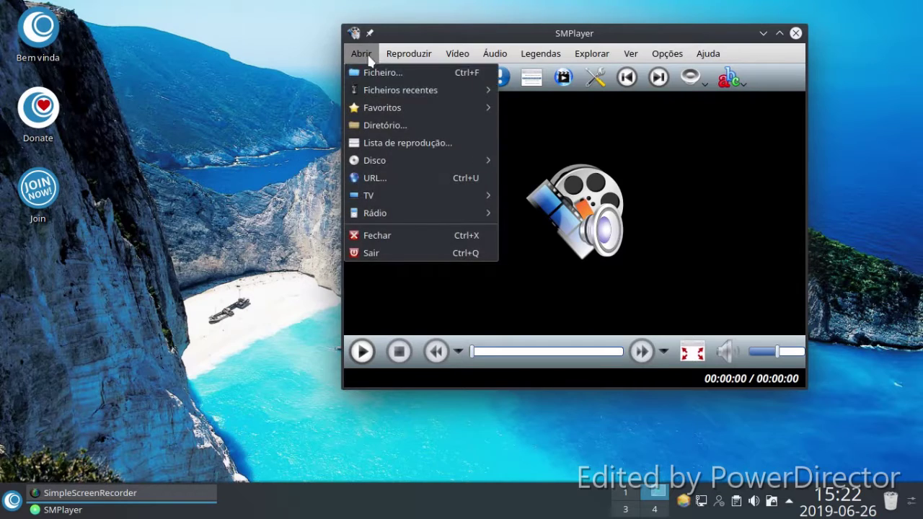
pyautogui.click(375, 178)
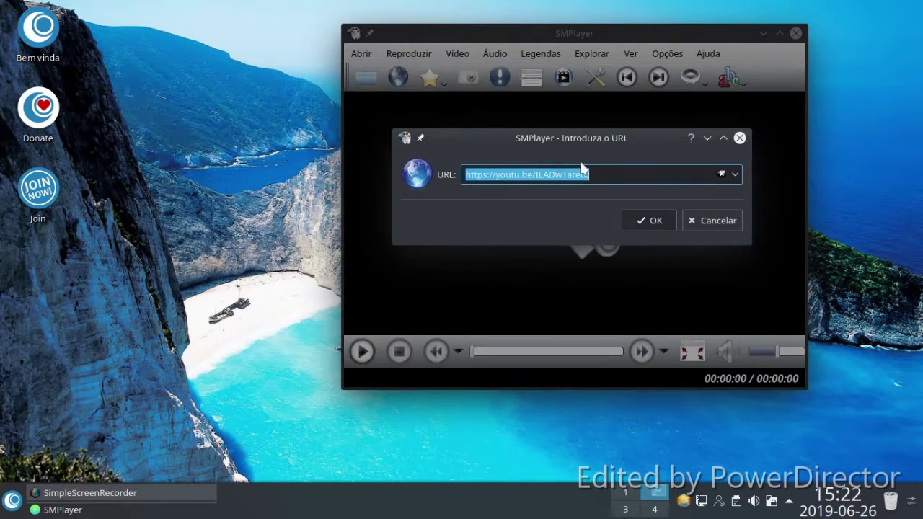
pyautogui.hotkey('ctrl', 'z')
pyautogui.click(642, 221)
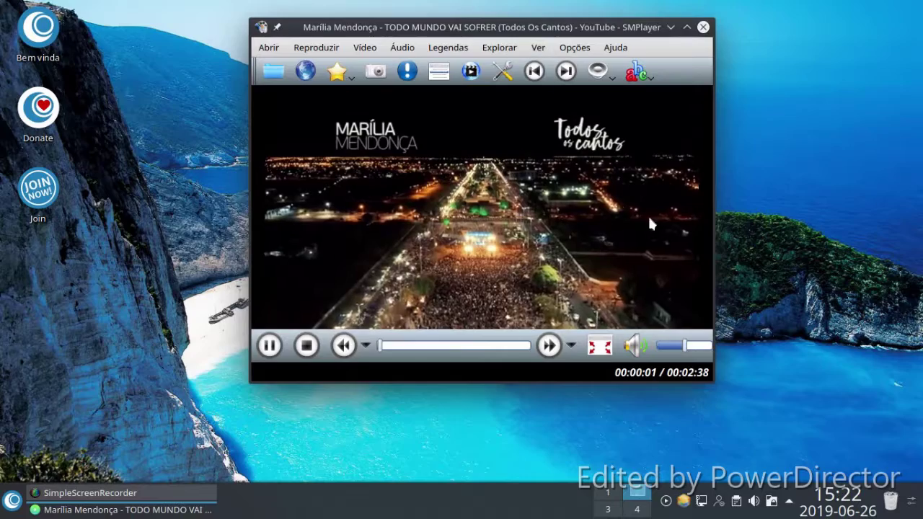
pyautogui.moveTo(714, 380); pyautogui.dragTo(850, 388)
pyautogui.moveTo(681, 98); pyautogui.dragTo(567, 88)
# Skip forward through the video to about 1:34 and close the player.
pyautogui.scroll(4, 581, 106)
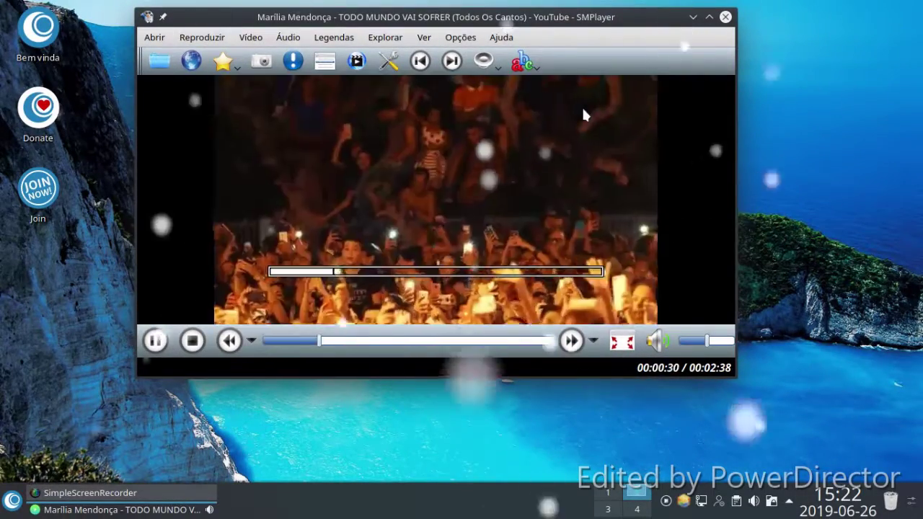
pyautogui.scroll(1, 570, 128)
pyautogui.scroll(-2, 570, 128)
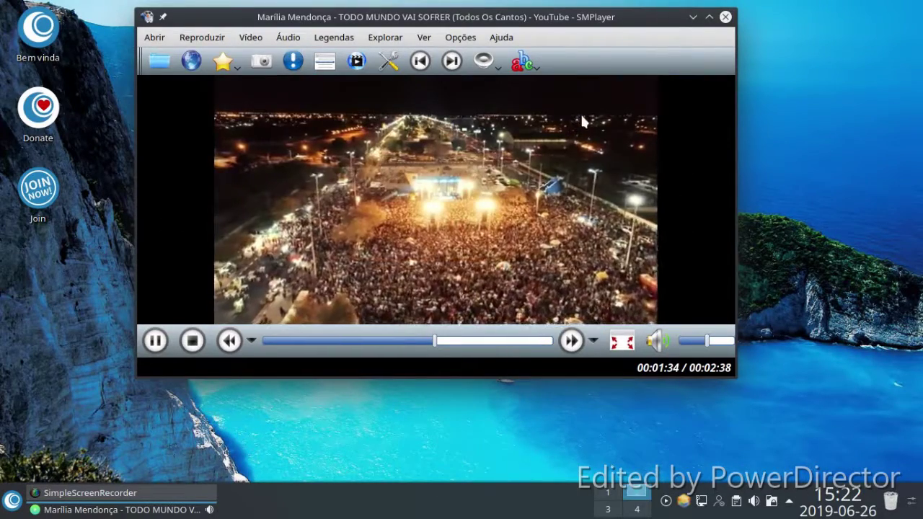
pyautogui.click(724, 17)
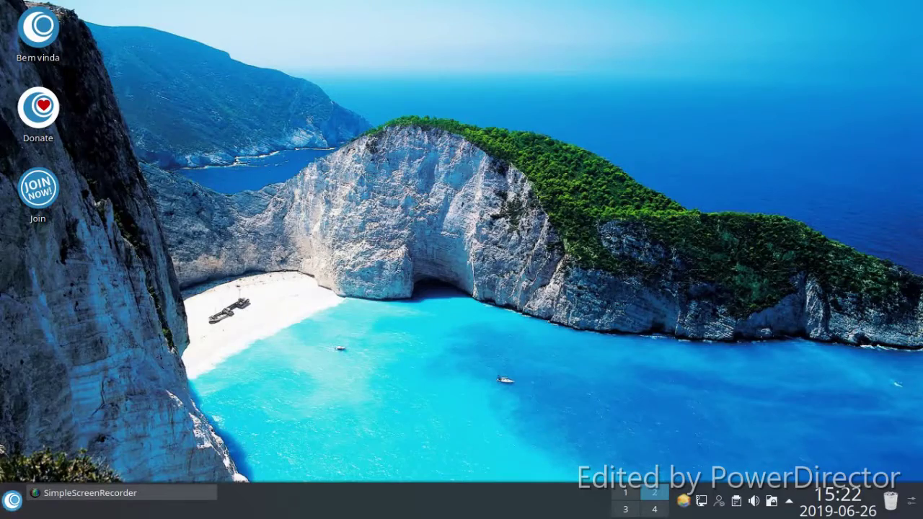
# Launch the Gwenview image viewer, enlarge its window to view the start page, and close it.
pyautogui.click(12, 500)
pyautogui.moveTo(115, 321)
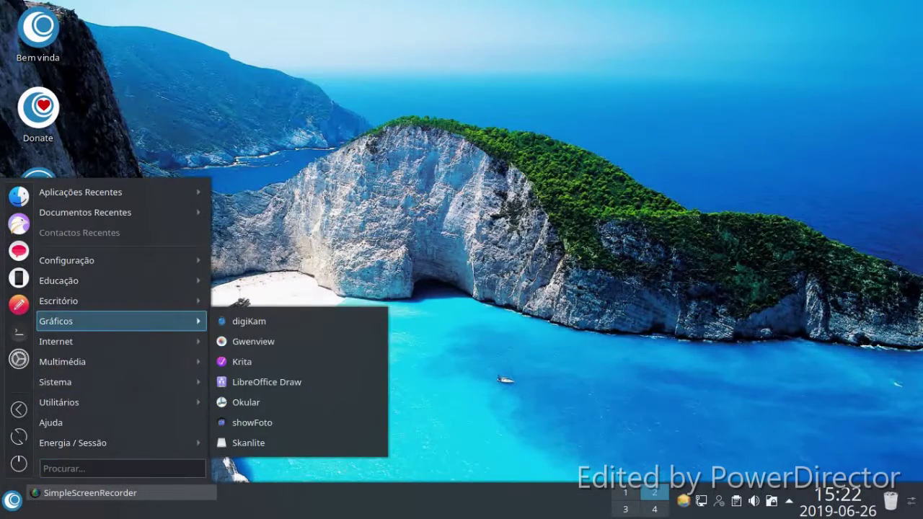
pyautogui.click(256, 336)
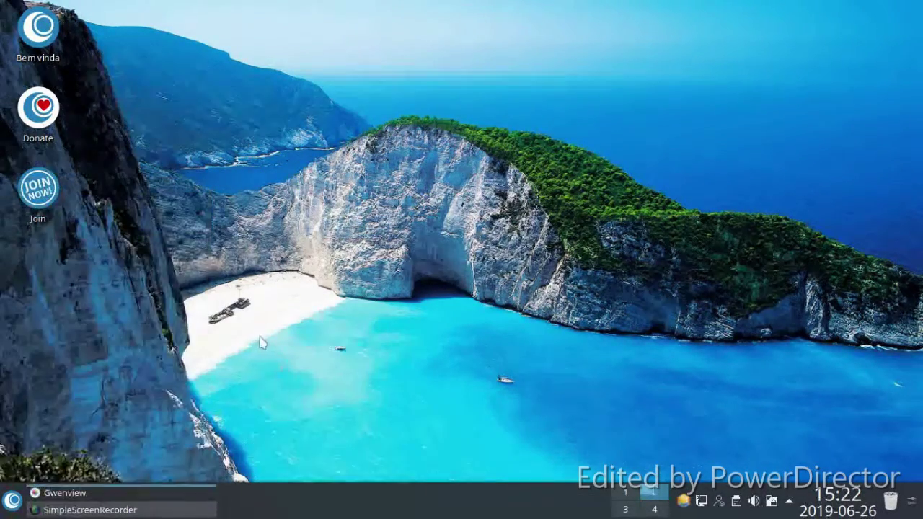
pyautogui.moveTo(266, 10); pyautogui.dragTo(436, 72)
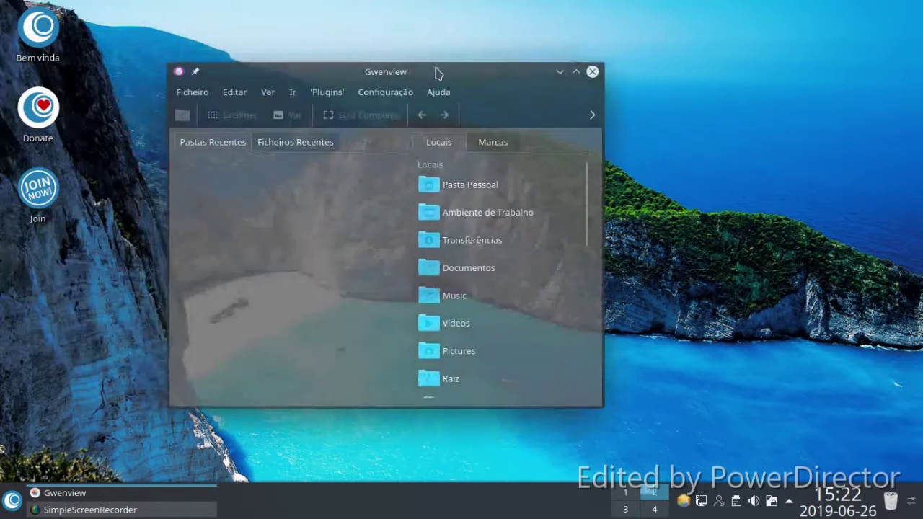
pyautogui.moveTo(600, 409); pyautogui.dragTo(657, 430)
pyautogui.click(651, 70)
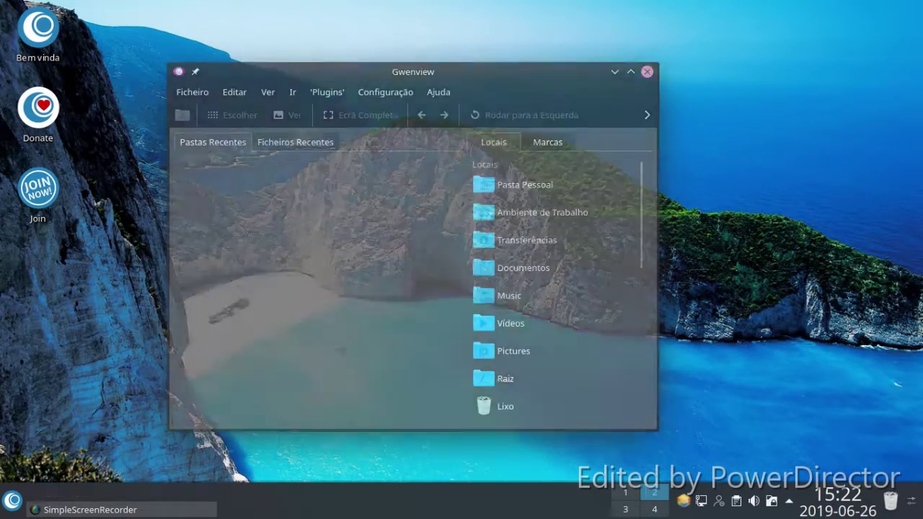
# Switch to virtual desktop 4 and check the cascading application menu there.
pyautogui.click(12, 500)
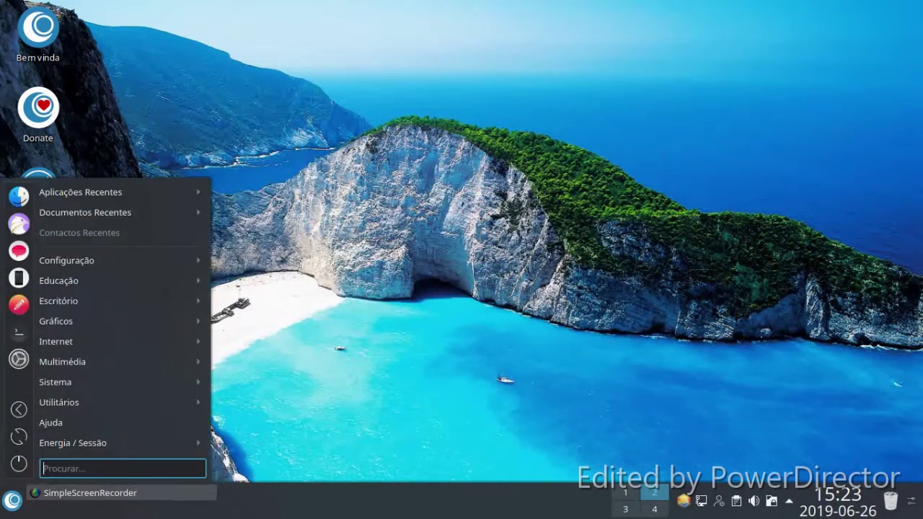
pyautogui.press('Escape')
pyautogui.hotkey('ctrl', 'F1')
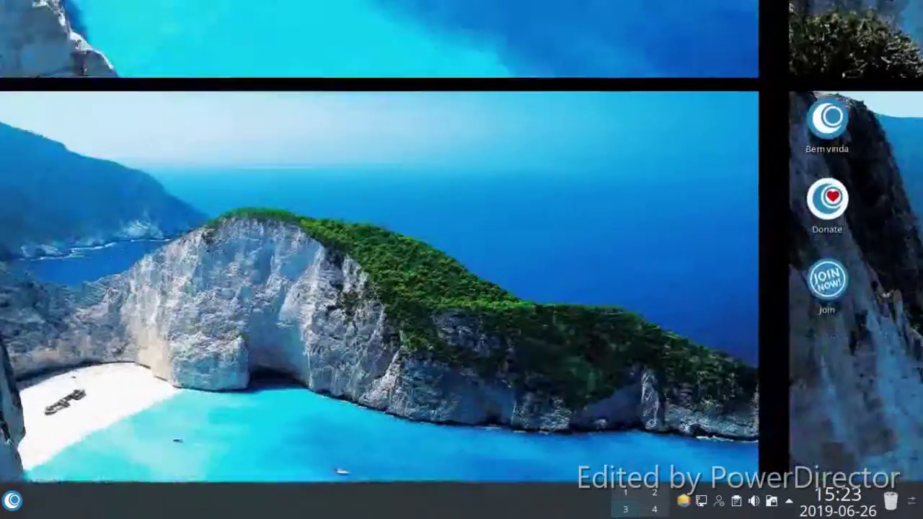
pyautogui.hotkey('ctrl', 'F4')
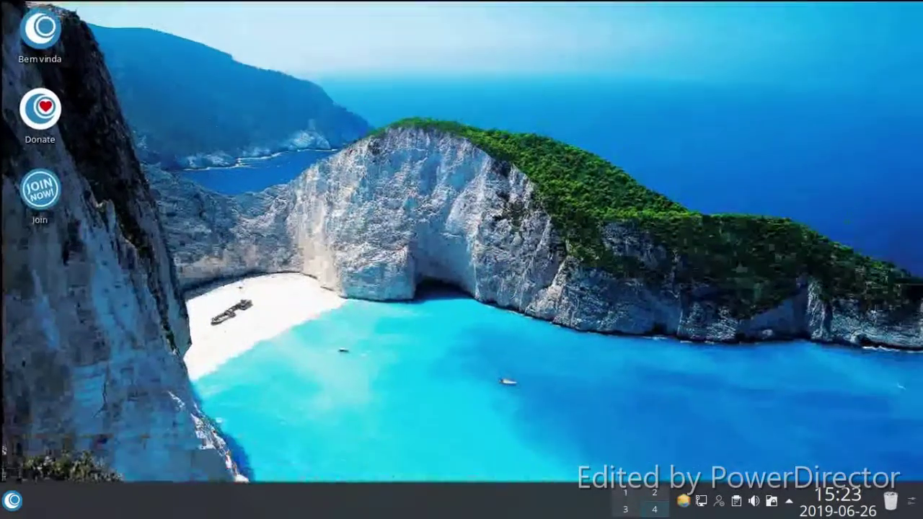
pyautogui.click(11, 500)
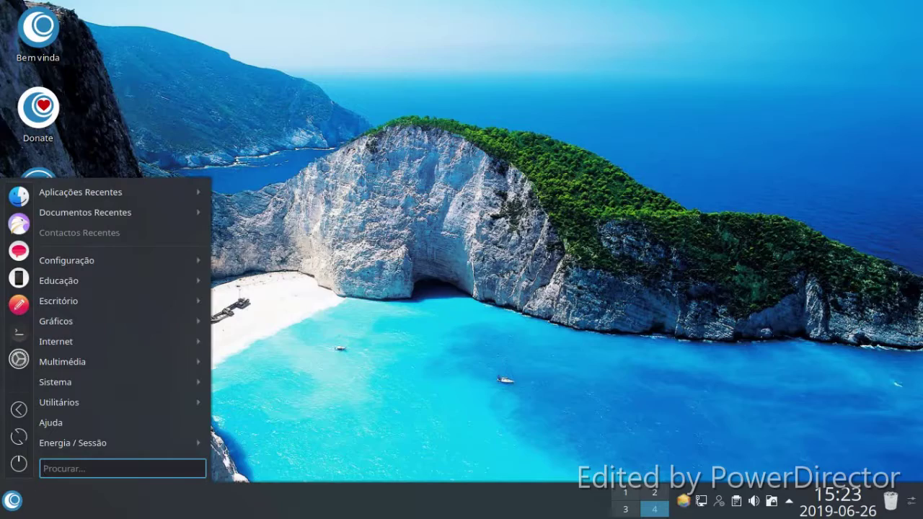
pyautogui.press('Escape')
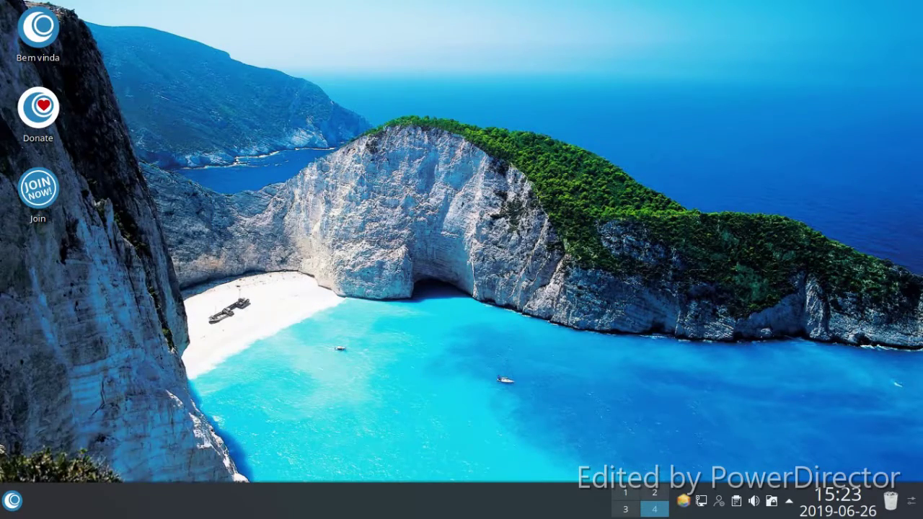
# Change the application menu to the alternative "Painel de Aplicações" launcher.
pyautogui.rightClick(11, 501)
pyautogui.click(80, 456)
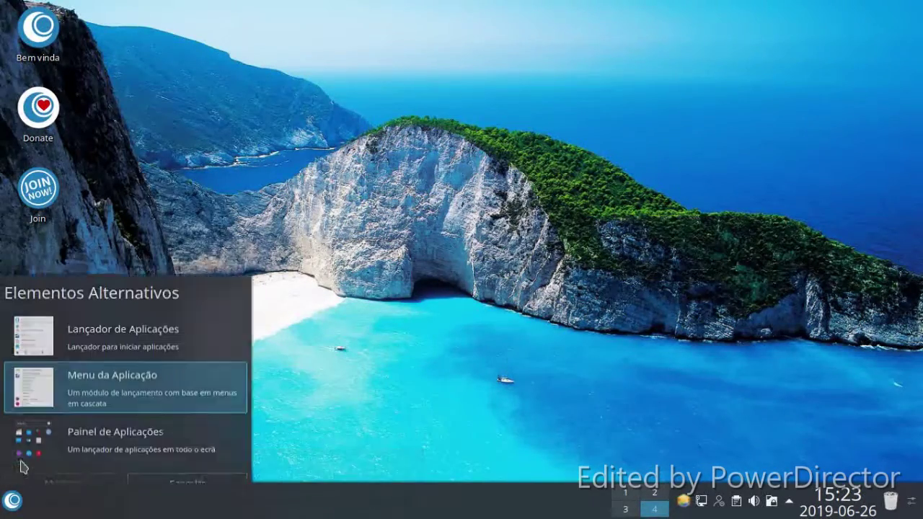
pyautogui.click(115, 424)
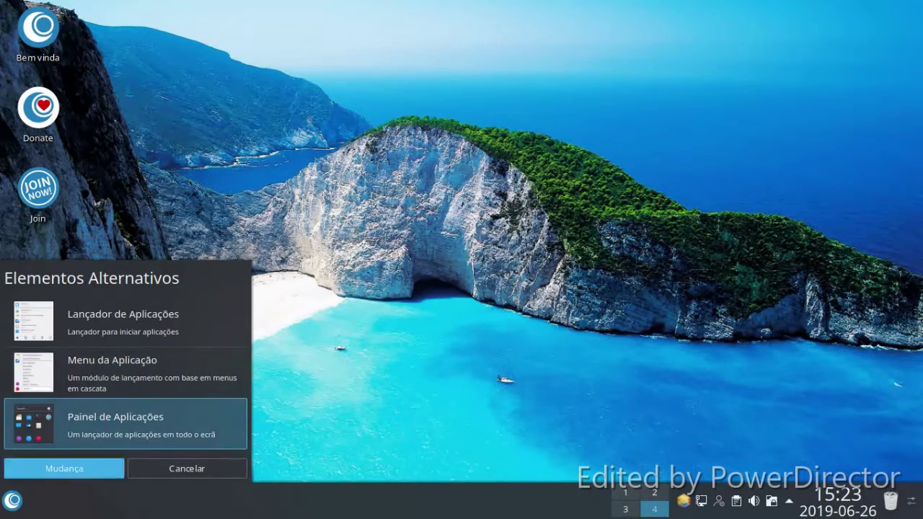
pyautogui.click(64, 468)
# View the full-screen launcher with its favourites and applications, and close it again.
pyautogui.press('super')
pyautogui.press('Escape')
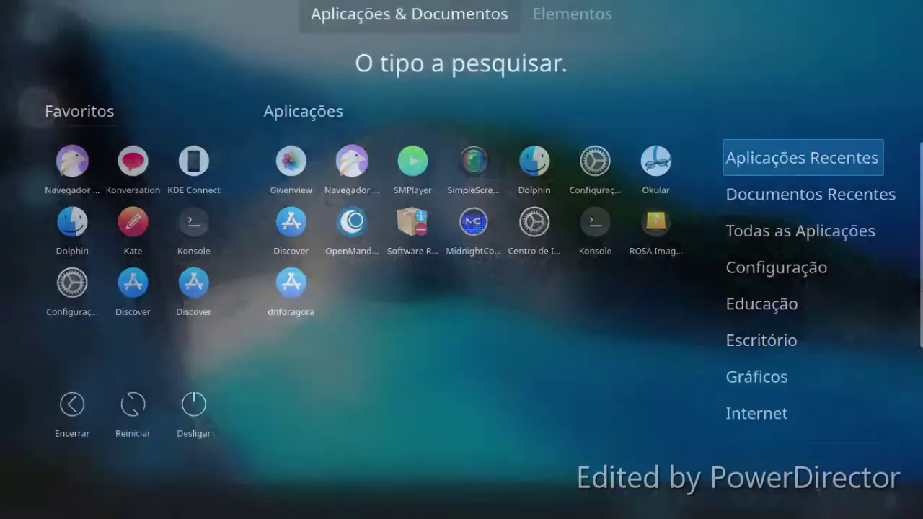
pyautogui.press('super')
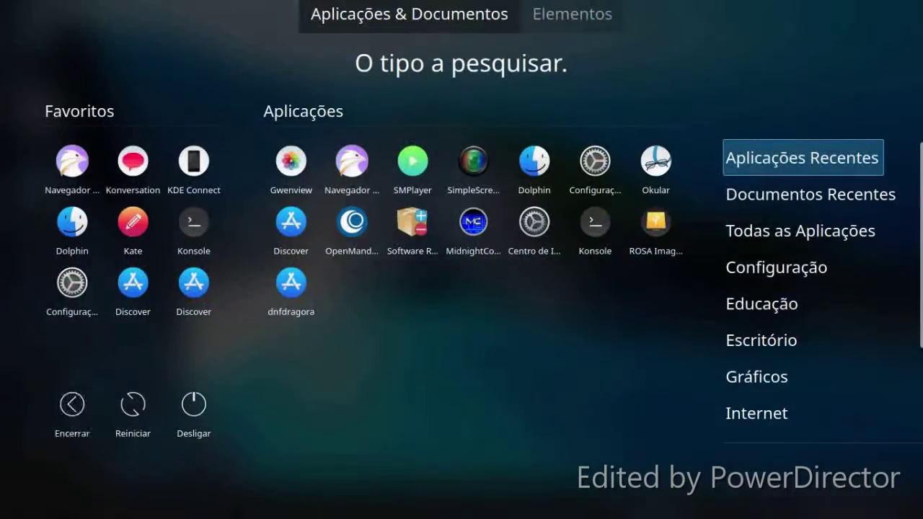
pyautogui.press('Escape')
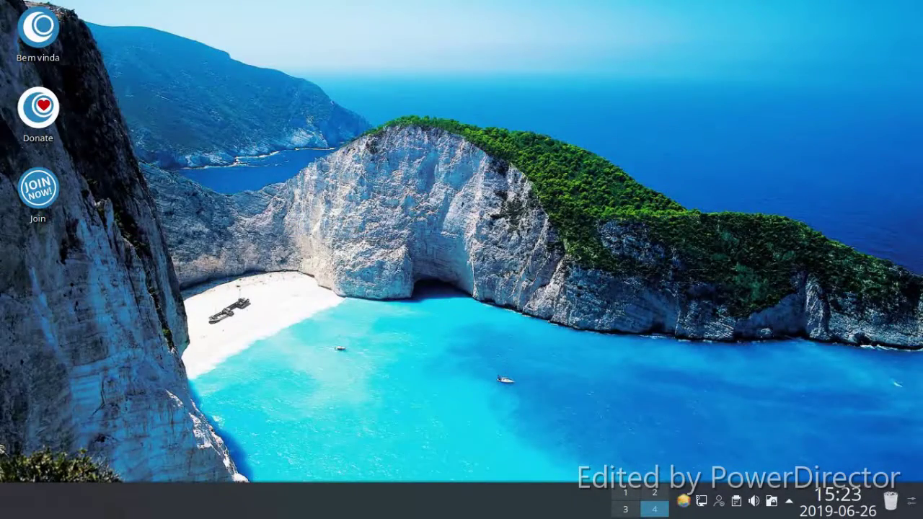
# Return to virtual desktop 2 by way of desktop 3 and bring up the SimpleScreenRecorder window.
pyautogui.rightClick(478, 500)
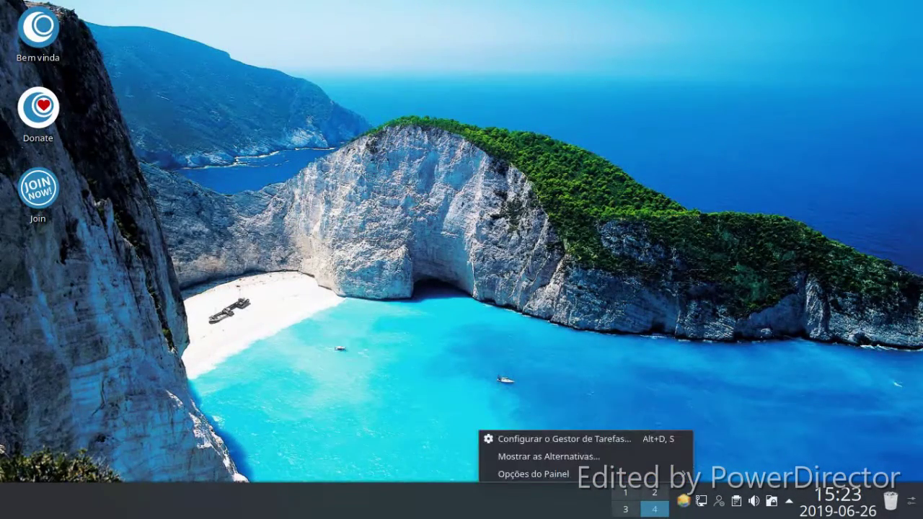
pyautogui.press('Escape')
pyautogui.hotkey('ctrl', 'F3')
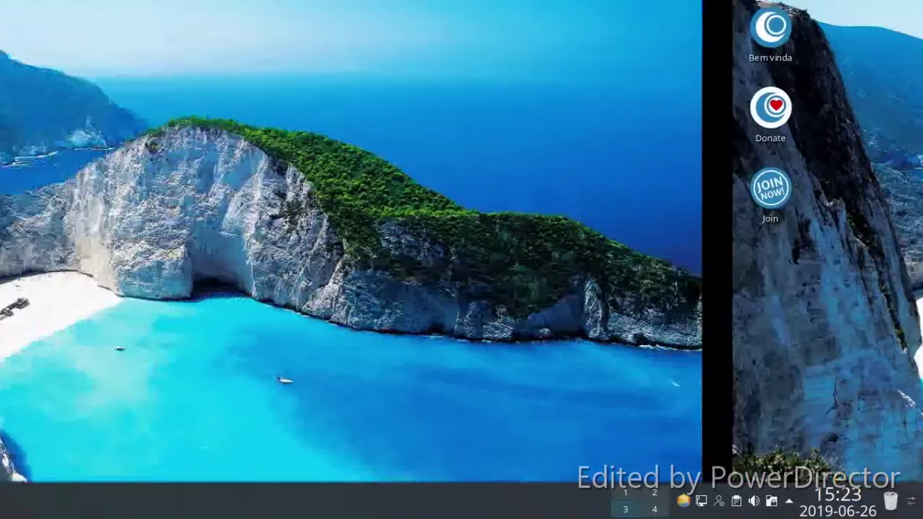
pyautogui.hotkey('ctrl', 'F2')
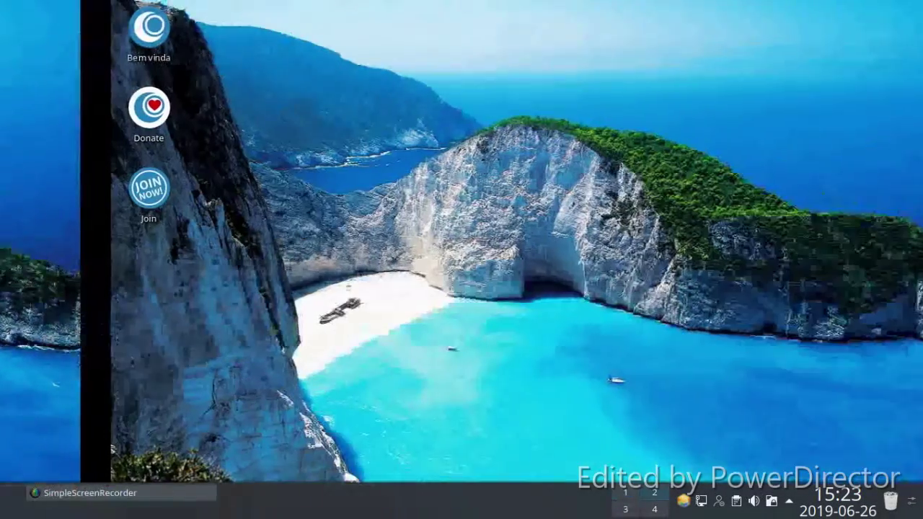
pyautogui.click(90, 492)
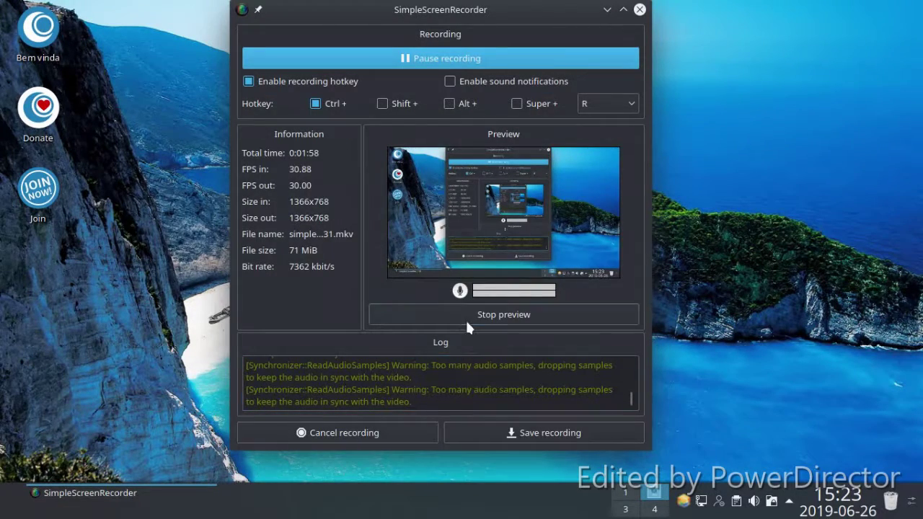
pyautogui.click(467, 322)
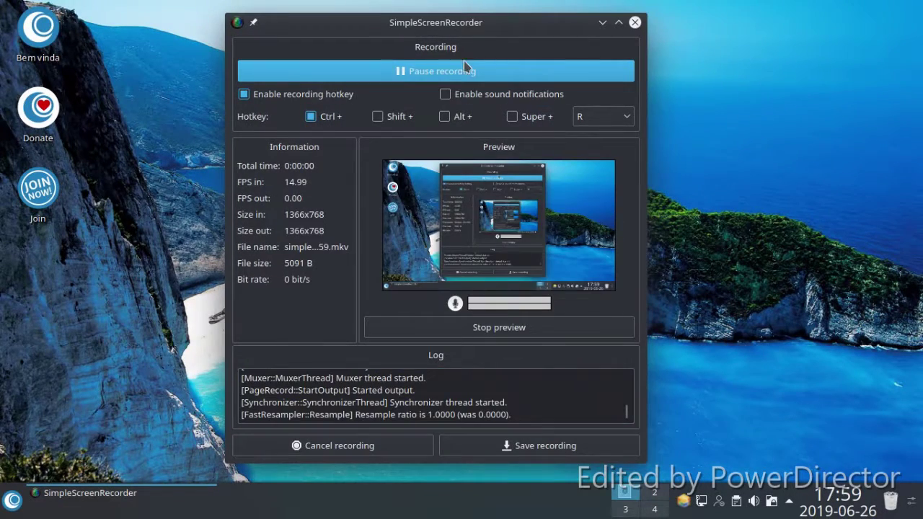
# Minimize the SimpleScreenRecorder window and launch the Dolphin file manager from the Sistema application category.
pyautogui.click(602, 23)
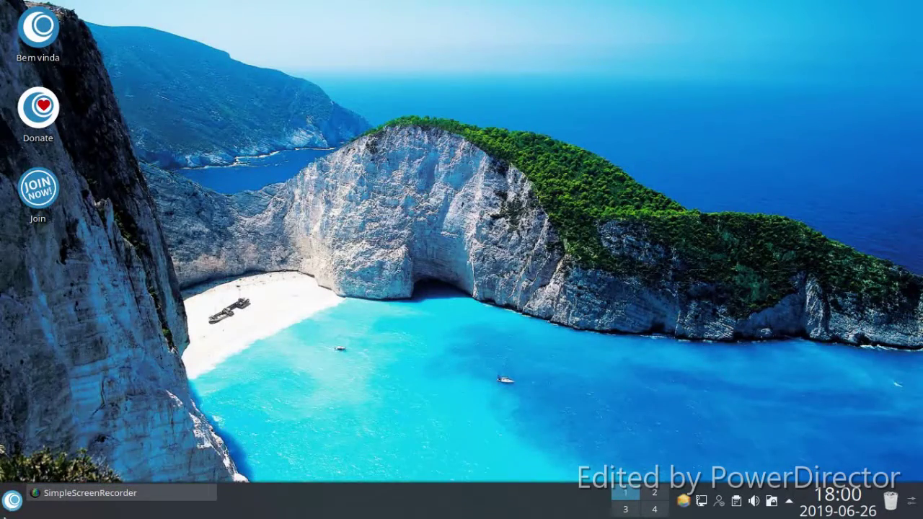
pyautogui.click(11, 500)
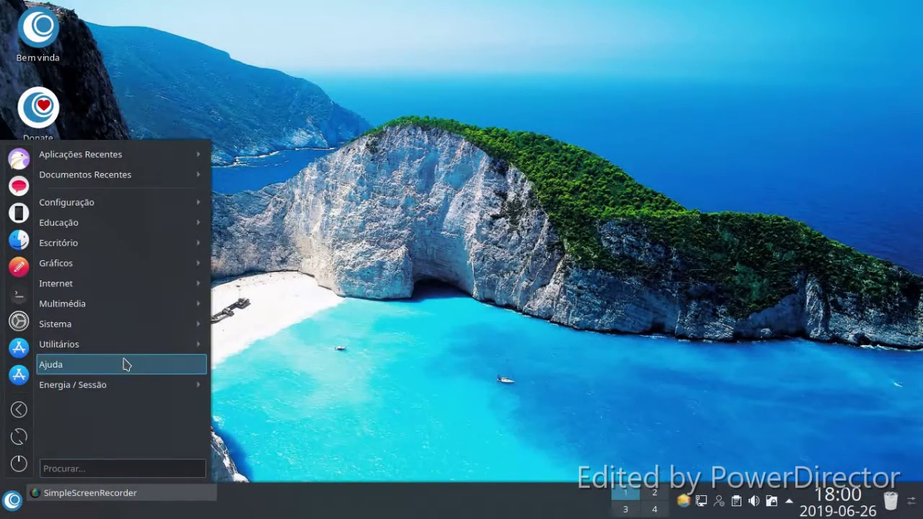
pyautogui.moveTo(126, 351)
pyautogui.moveTo(142, 328)
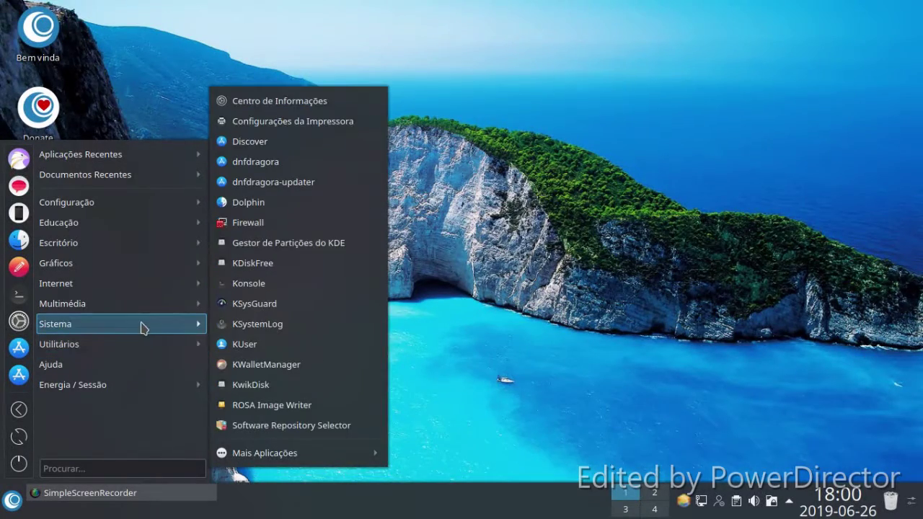
pyautogui.click(268, 202)
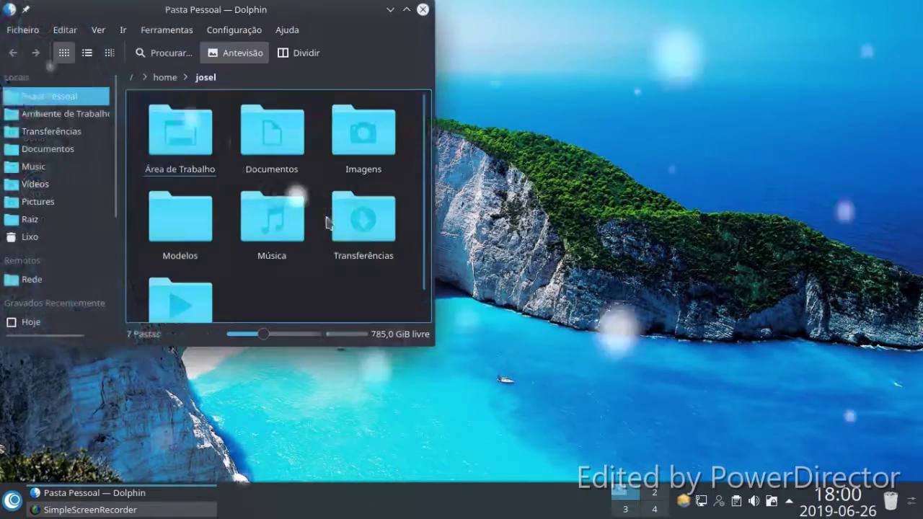
# Move the Dolphin window away from the desktop's corner, enlarge it, and split its view into two panes.
pyautogui.moveTo(231, 16); pyautogui.dragTo(353, 52)
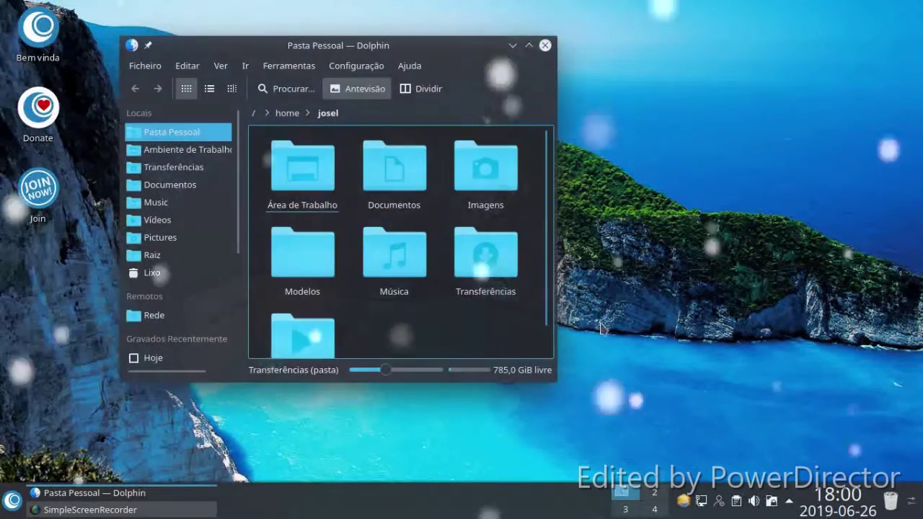
pyautogui.moveTo(550, 384); pyautogui.dragTo(708, 421)
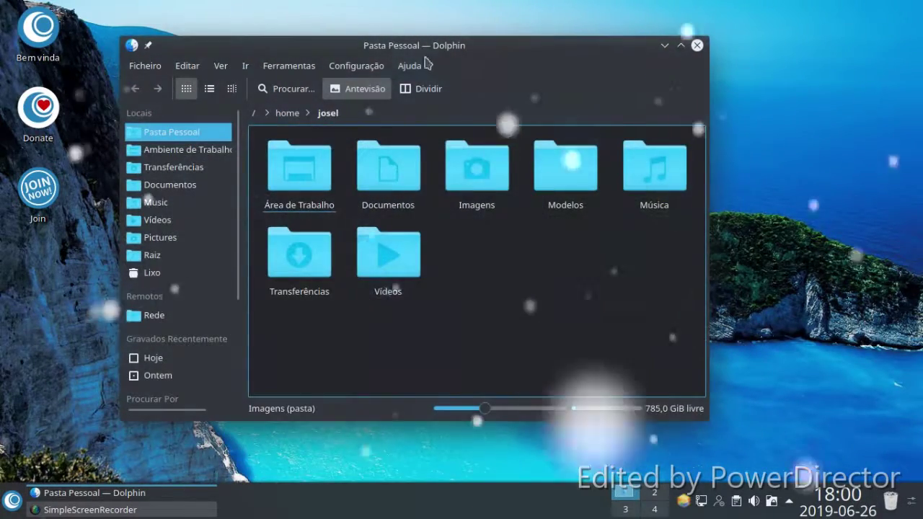
pyautogui.click(416, 89)
pyautogui.click(380, 90)
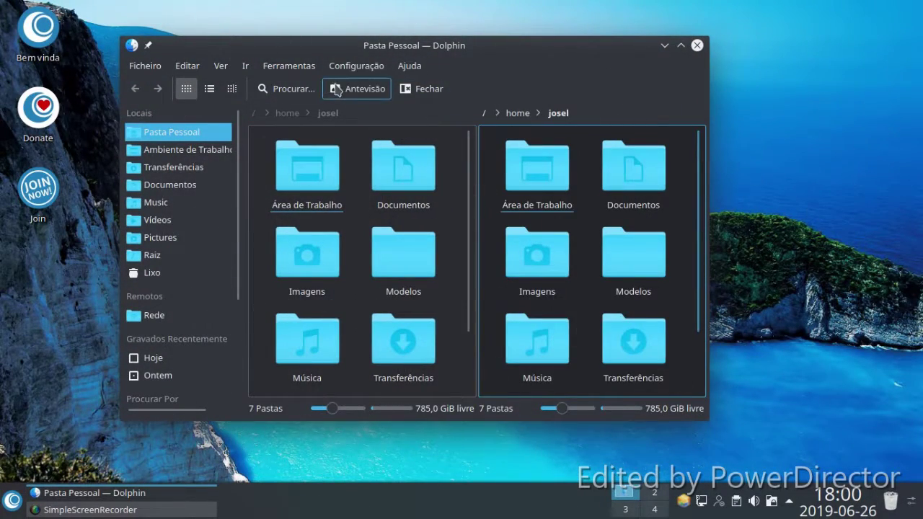
# Try Dolphin's file search bar and the three view modes in the second pane, ending with icons, and close the window.
pyautogui.click(287, 97)
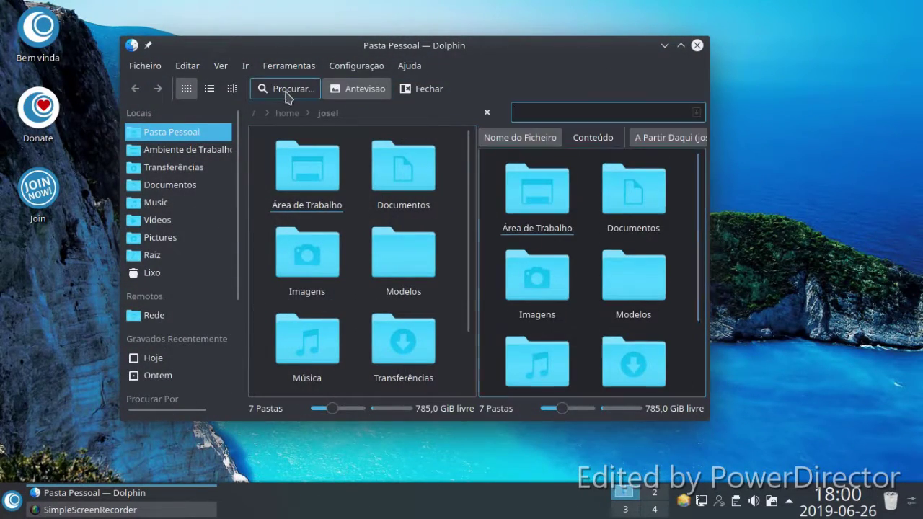
pyautogui.click(232, 90)
pyautogui.click(210, 89)
pyautogui.click(189, 89)
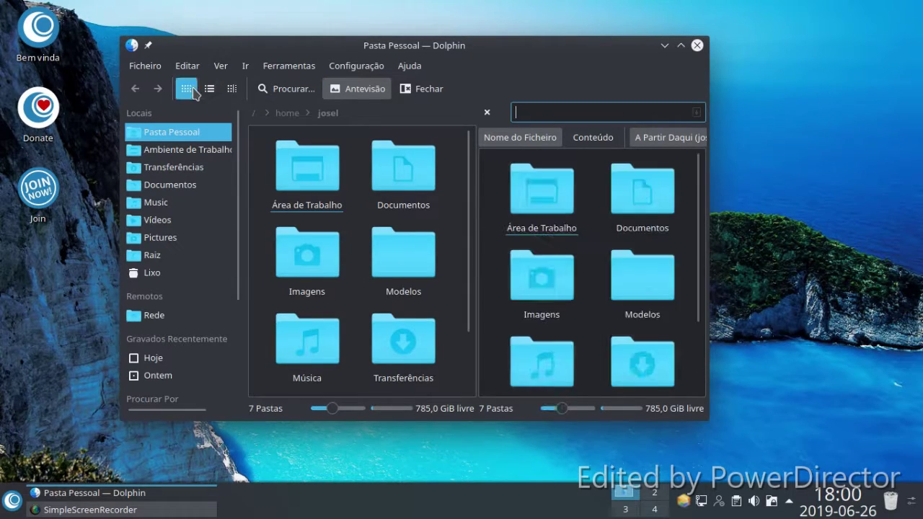
pyautogui.click(696, 46)
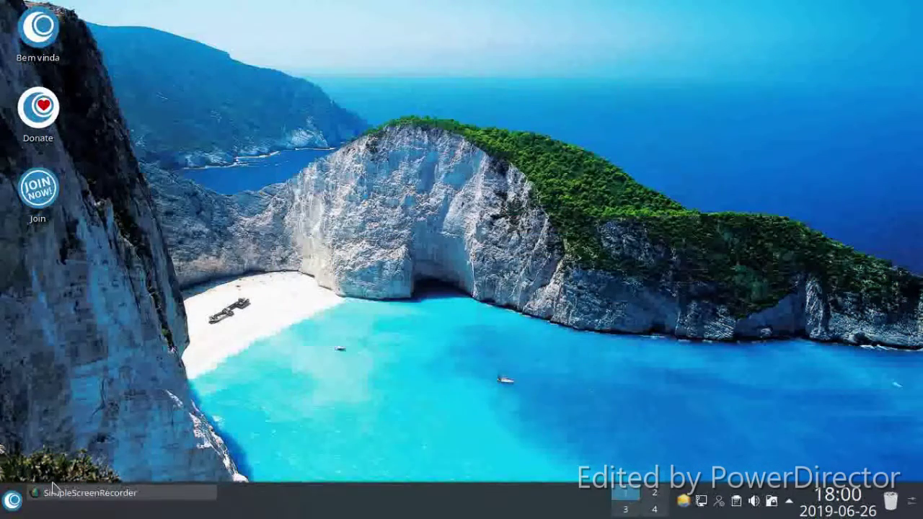
# Launch digiKam from the Gráficos application category.
pyautogui.click(13, 500)
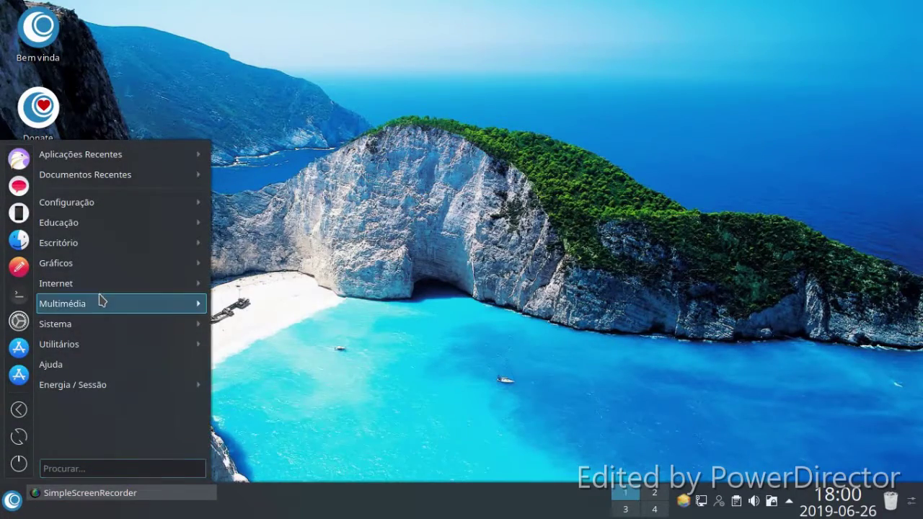
pyautogui.moveTo(101, 300)
pyautogui.moveTo(97, 272)
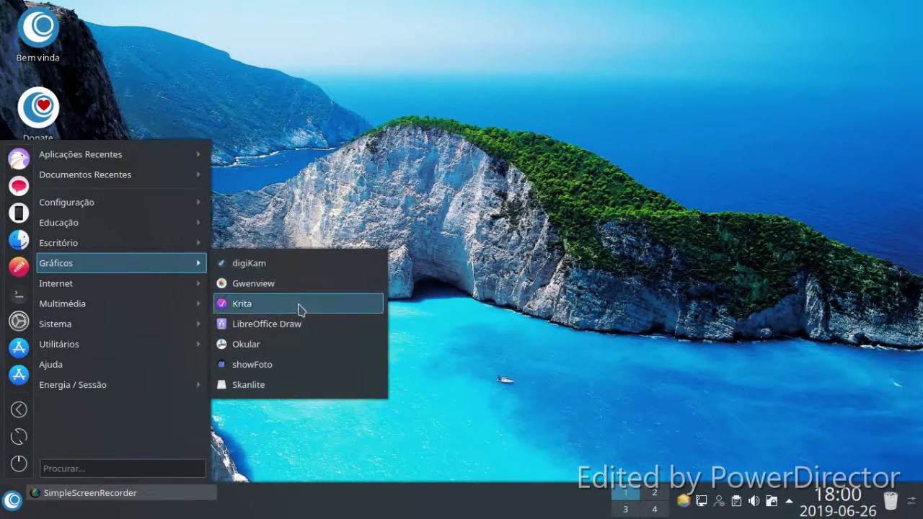
pyautogui.click(285, 264)
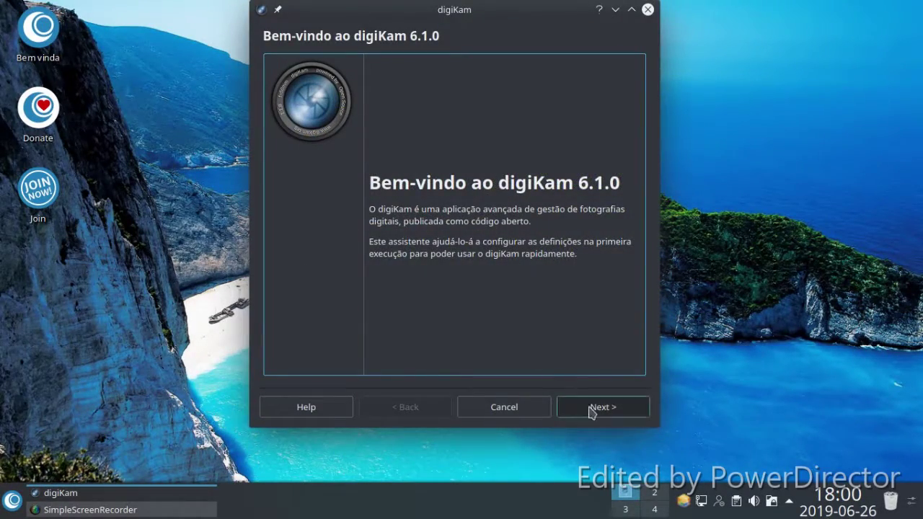
# Go through digiKam's first-run assistant, keeping the default choices, including automatic RAW adjustments and opening images as a preview.
pyautogui.click(591, 408)
pyautogui.click(591, 408)
pyautogui.click(591, 408)
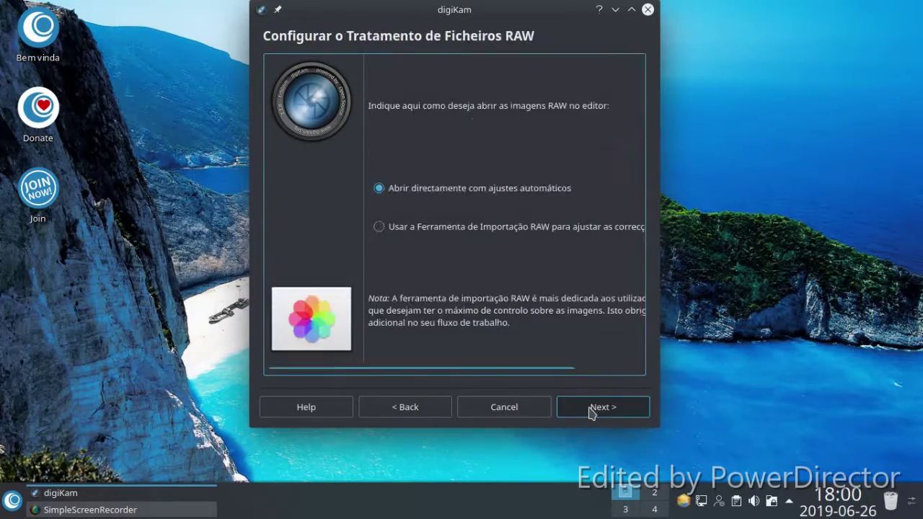
pyautogui.click(591, 408)
pyautogui.click(591, 408)
pyautogui.click(591, 408)
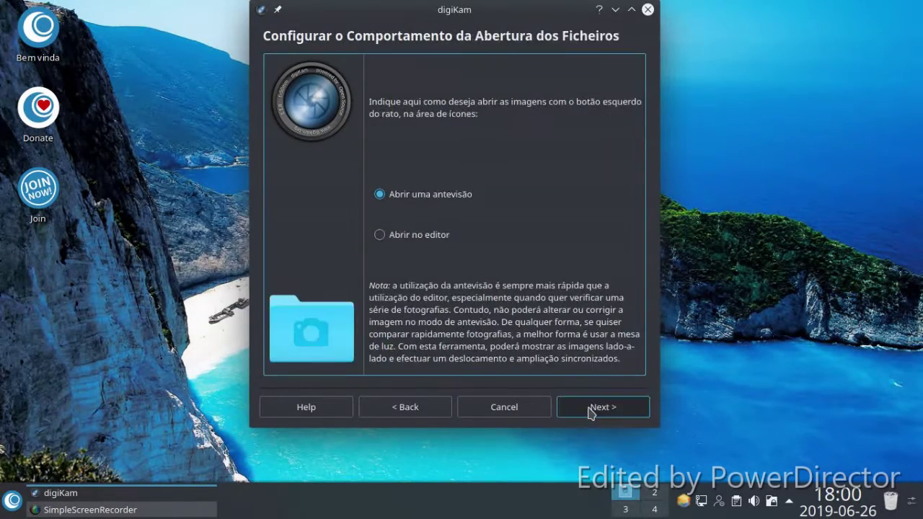
pyautogui.click(591, 408)
pyautogui.click(591, 408)
pyautogui.click(591, 409)
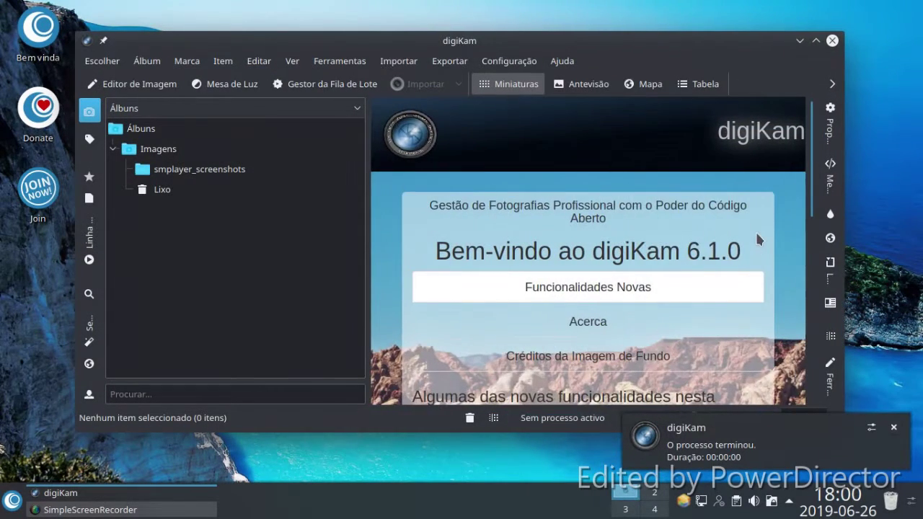
# Look through the new features listed on digiKam's welcome page and close digiKam.
pyautogui.scroll(-10, 757, 242)
pyautogui.scroll(-2, 719, 243)
pyautogui.scroll(3, 702, 249)
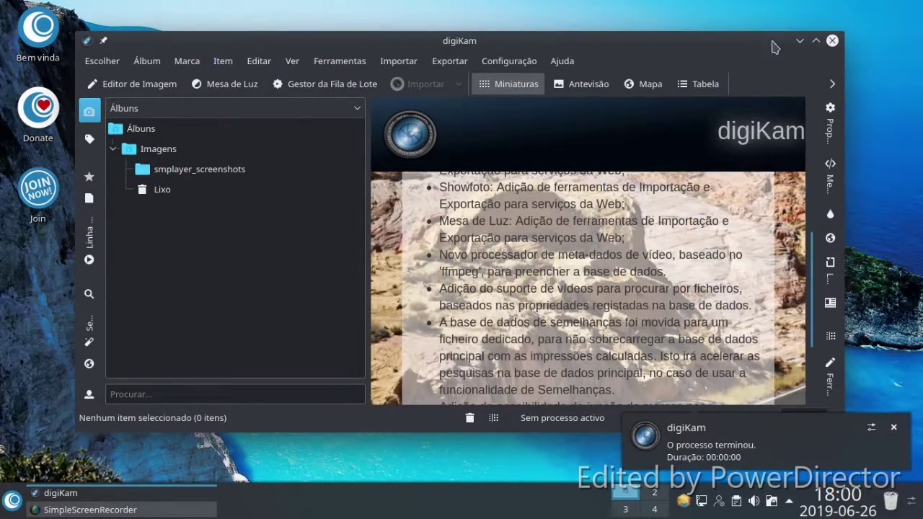
pyautogui.click(831, 41)
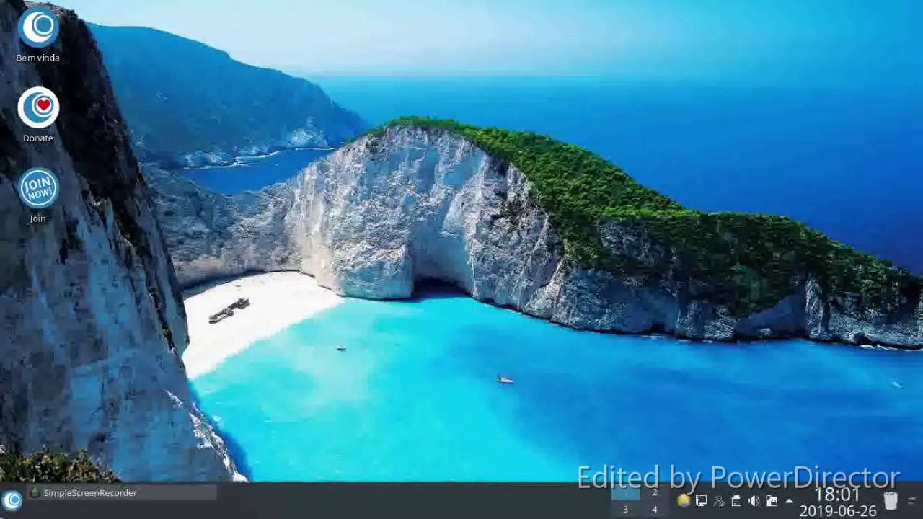
# Launch KAddressBook from the Escritório application category, move its window toward the desktop's centre, and close it.
pyautogui.click(10, 504)
pyautogui.moveTo(76, 270)
pyautogui.moveTo(86, 249)
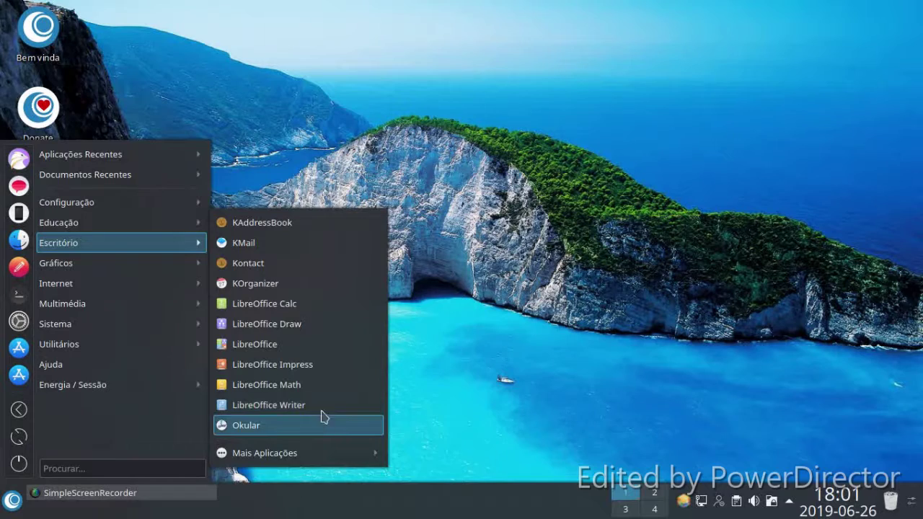
pyautogui.moveTo(318, 455)
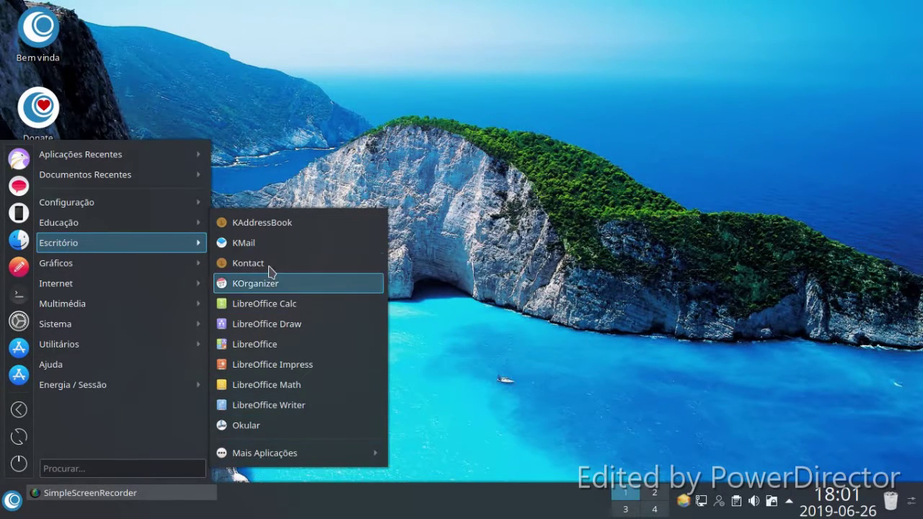
pyautogui.click(273, 222)
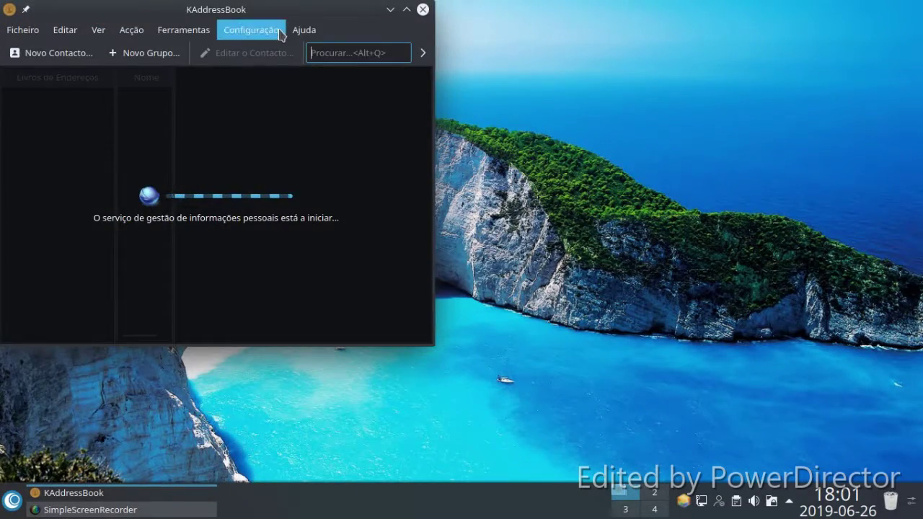
pyautogui.moveTo(275, 18); pyautogui.dragTo(464, 94)
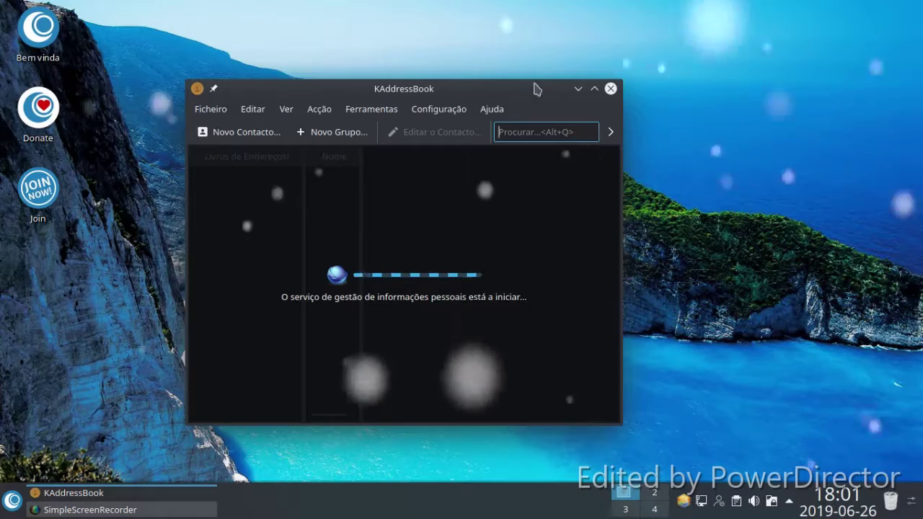
pyautogui.click(610, 88)
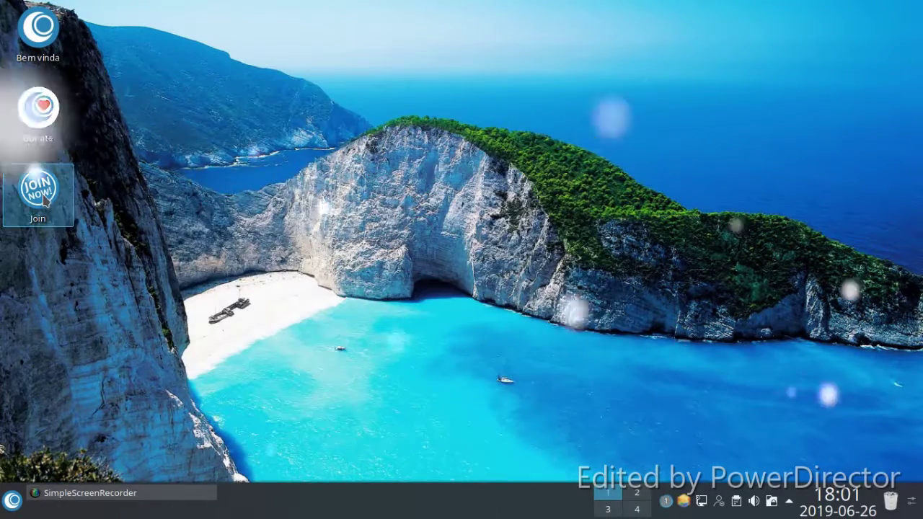
# Open the Join desktop link, read through the OpenMandriva contribution page, and close the Falkon browser.
pyautogui.click(39, 195)
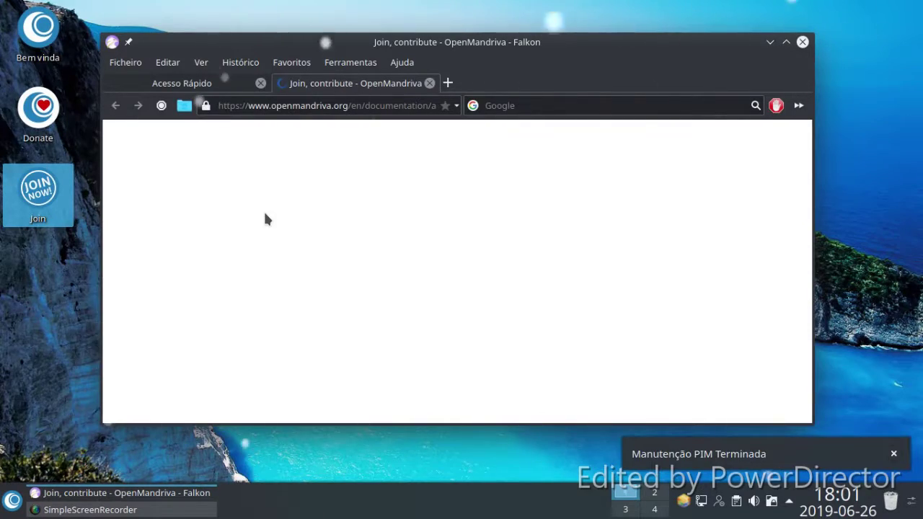
pyautogui.scroll(-5, 268, 220)
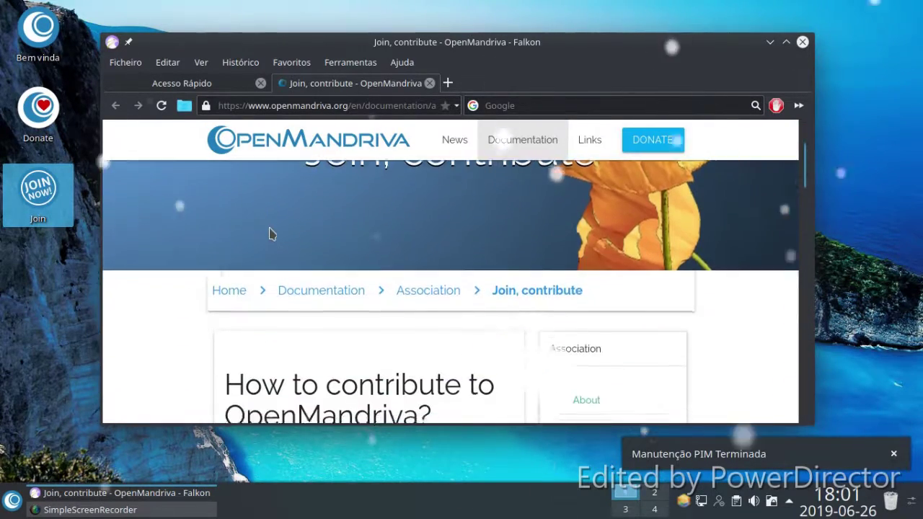
pyautogui.scroll(-5, 269, 230)
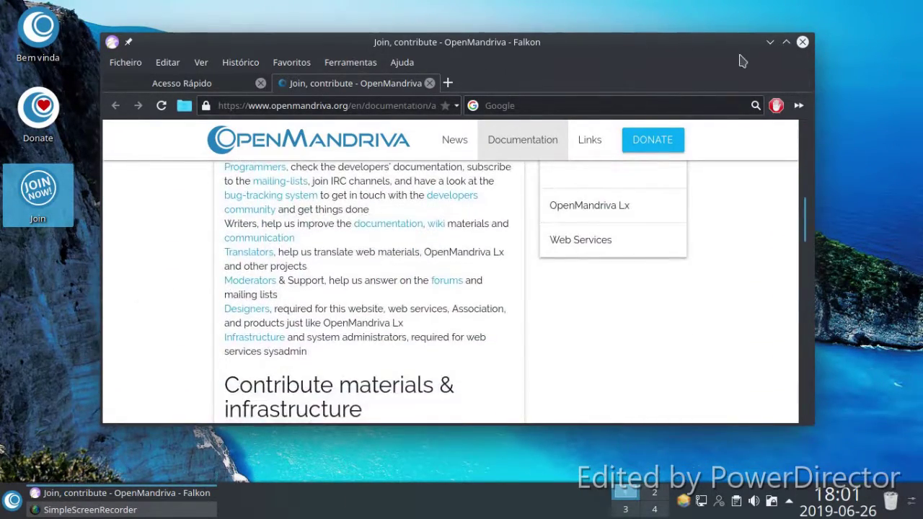
pyautogui.click(802, 43)
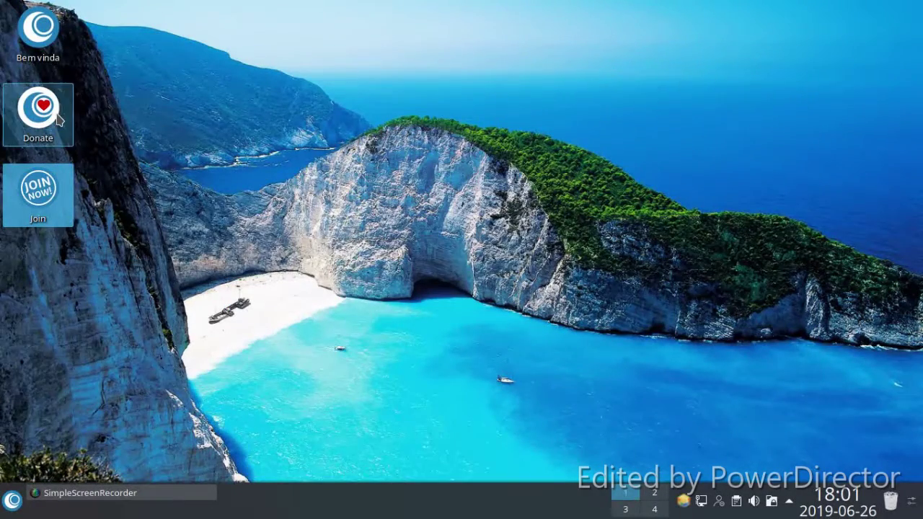
# Open the Bem vinda welcome application, advance to its new features page, and move the window toward the desktop's centre.
pyautogui.click(40, 40)
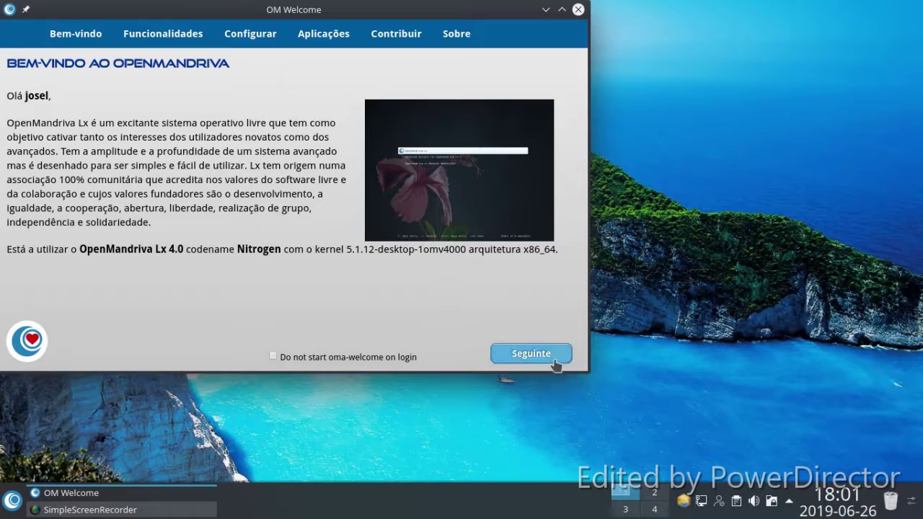
pyautogui.click(550, 356)
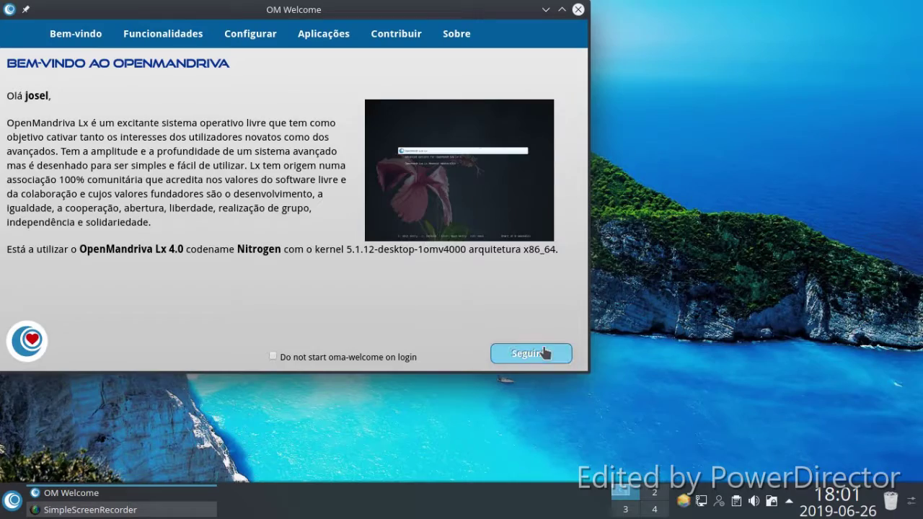
pyautogui.moveTo(374, 18); pyautogui.dragTo(463, 76)
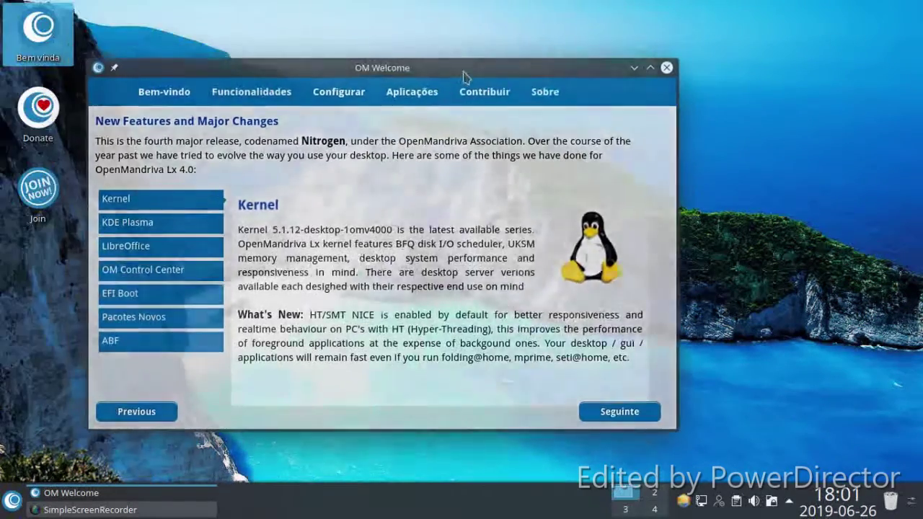
# Examine the entries on the new features page, from Kernel through Pacotes Novos to ABF.
pyautogui.click(158, 207)
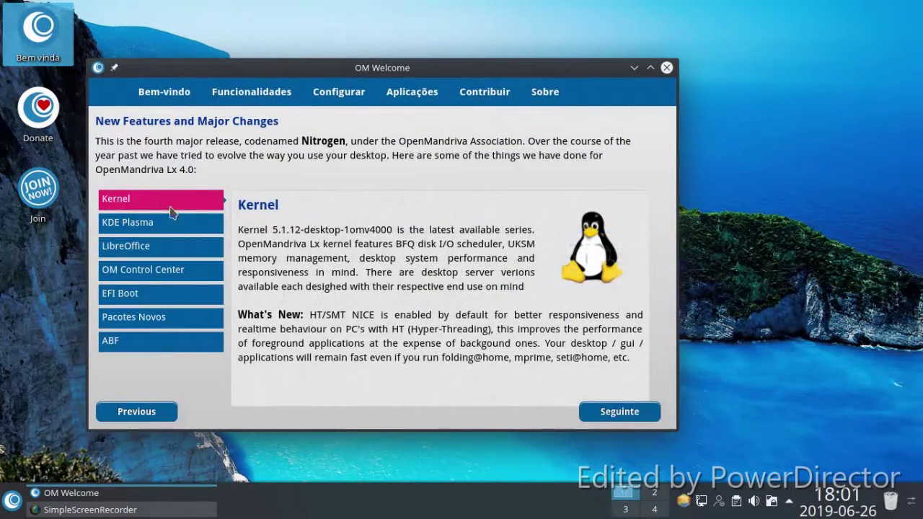
pyautogui.moveTo(197, 239)
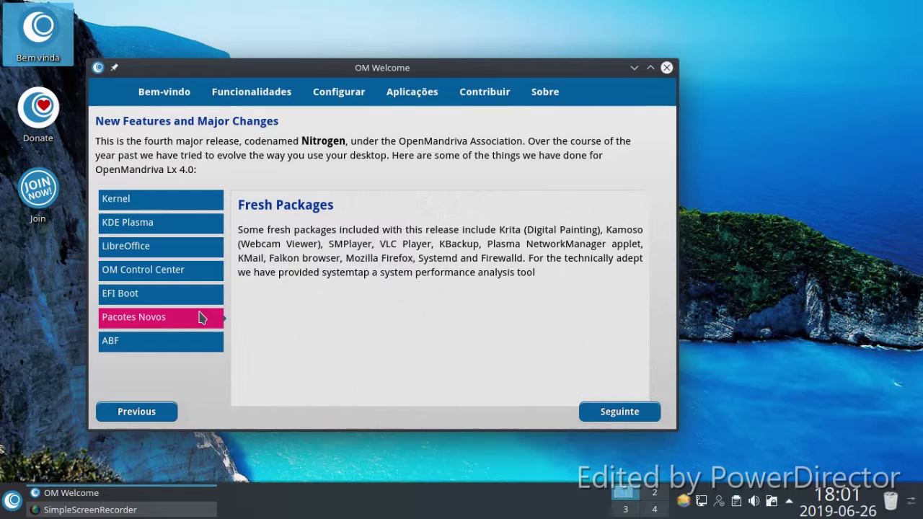
pyautogui.moveTo(202, 340)
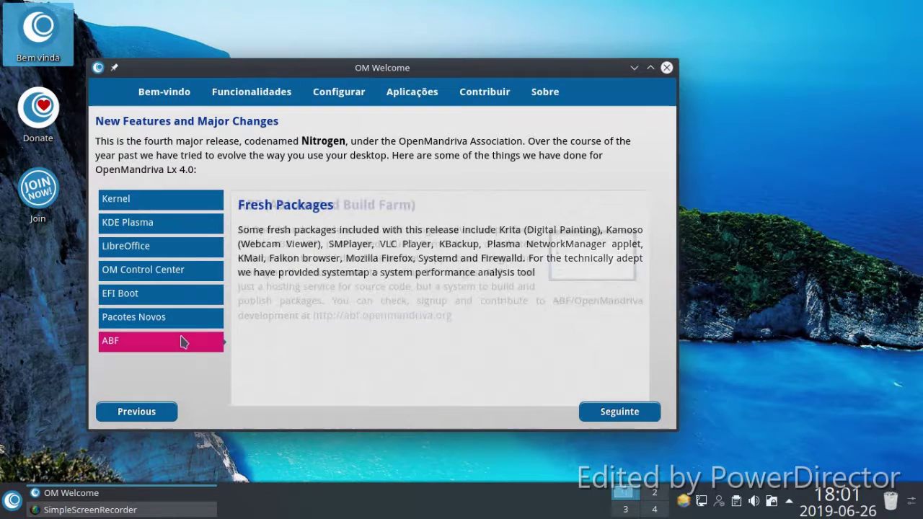
# Advance the welcome application to its configuration page and open the Desktop Icons settings.
pyautogui.click(599, 411)
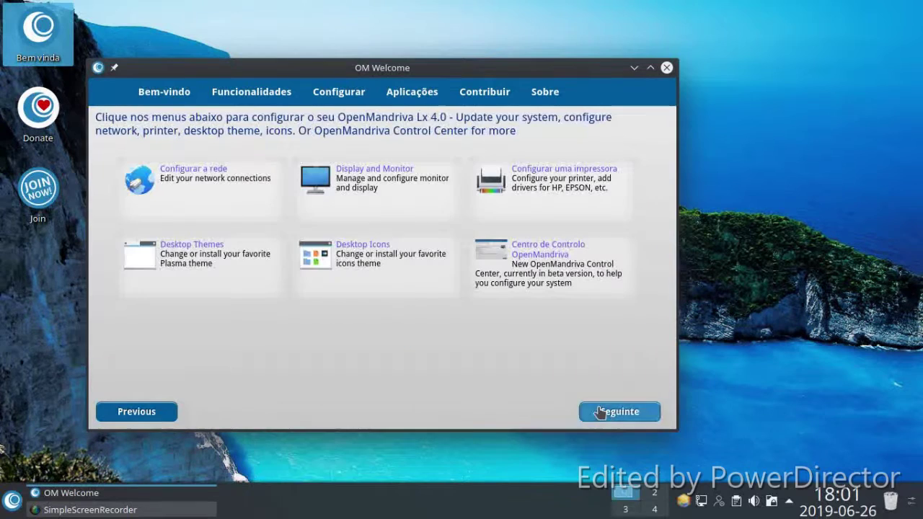
pyautogui.click(382, 252)
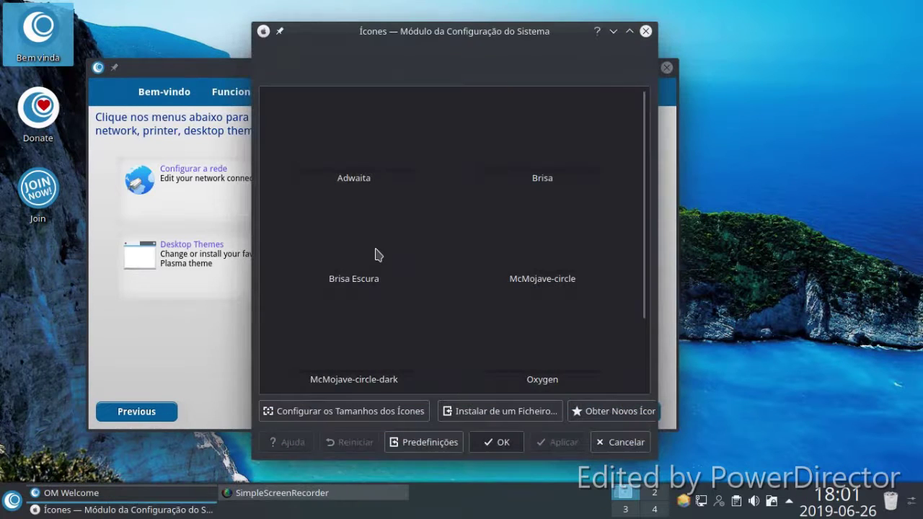
# Try the Tela-black-Dark icon theme and check how it looks in the application launcher's Energia / Sessão entries.
pyautogui.scroll(-3, 464, 224)
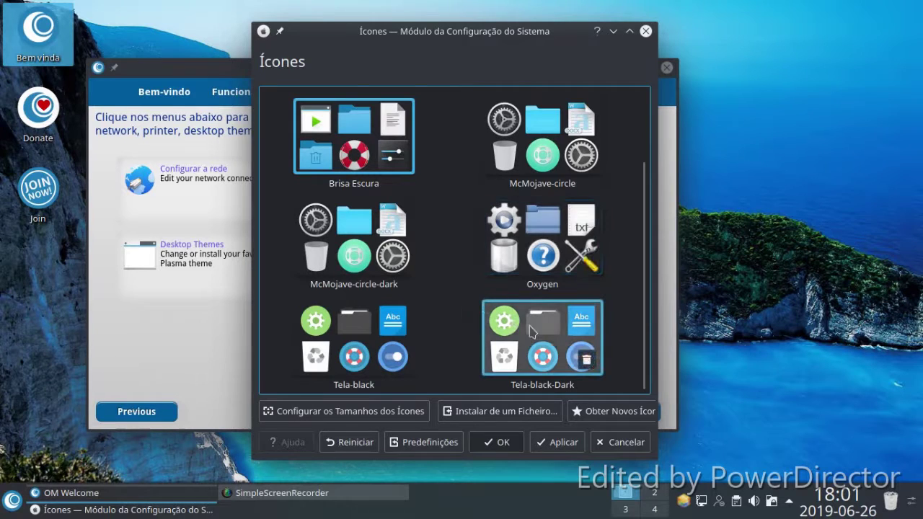
pyautogui.click(536, 336)
pyautogui.click(550, 443)
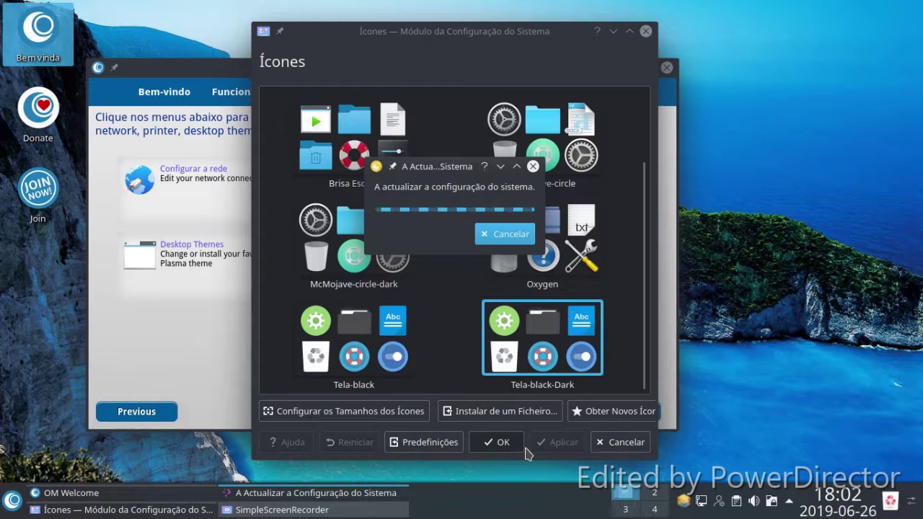
pyautogui.click(11, 501)
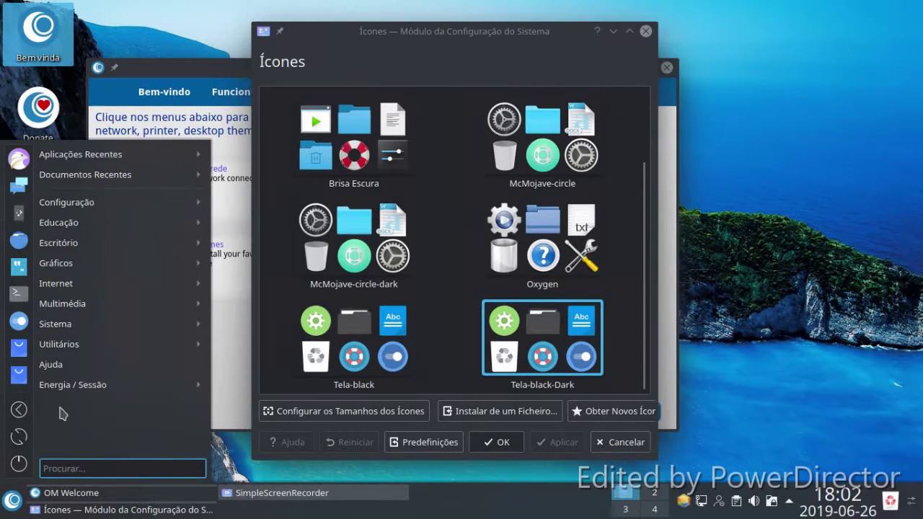
pyautogui.moveTo(130, 385)
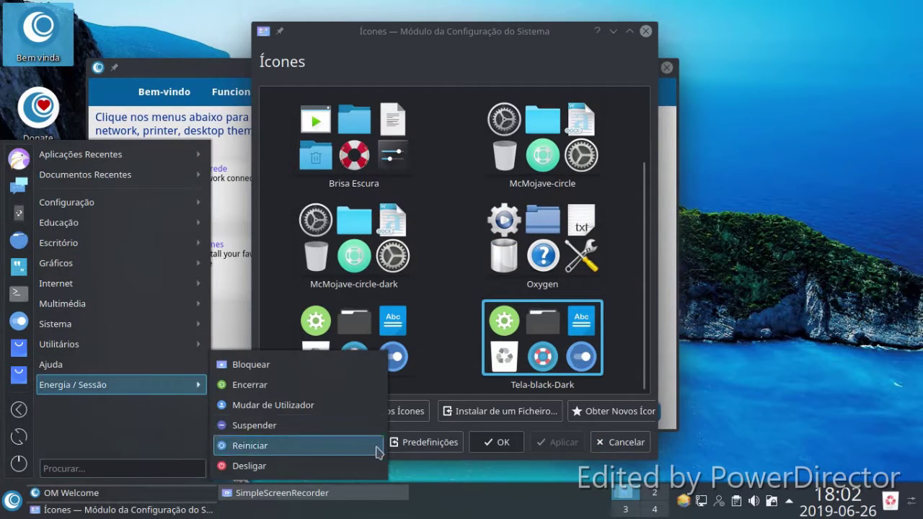
pyautogui.click(548, 52)
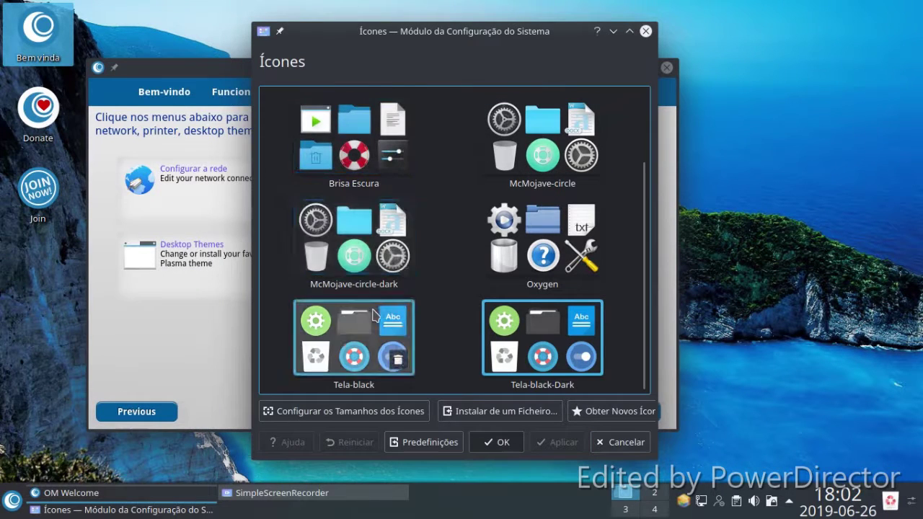
# Apply the Tela-black icon theme, check it in the launcher's Energia / Sessão entries, and close the icon settings.
pyautogui.click(371, 317)
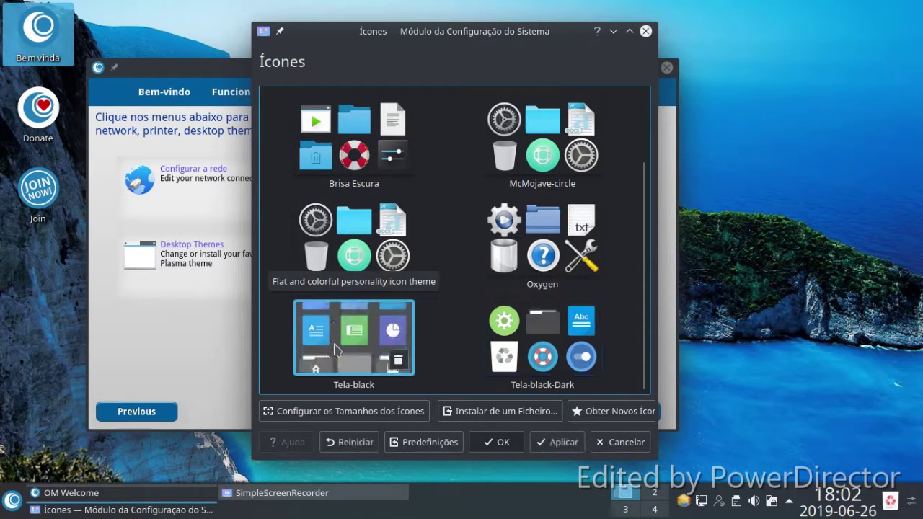
pyautogui.click(542, 443)
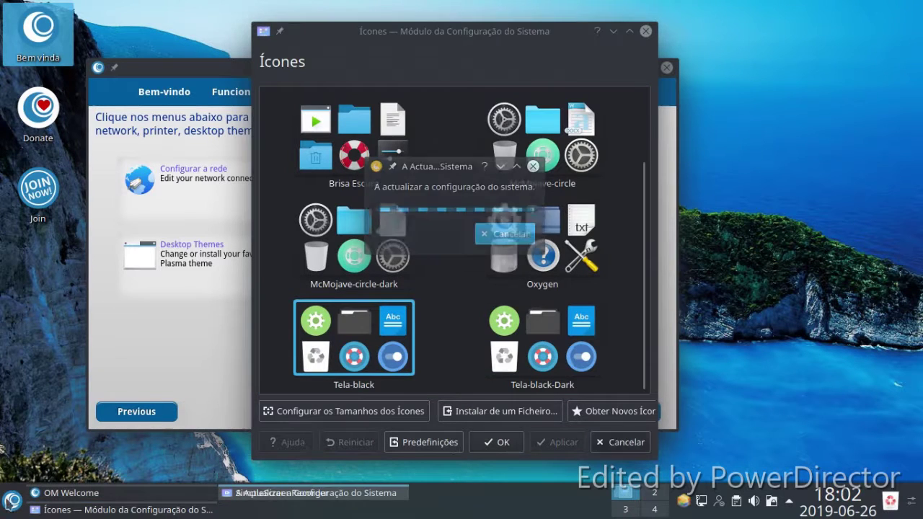
pyautogui.click(12, 500)
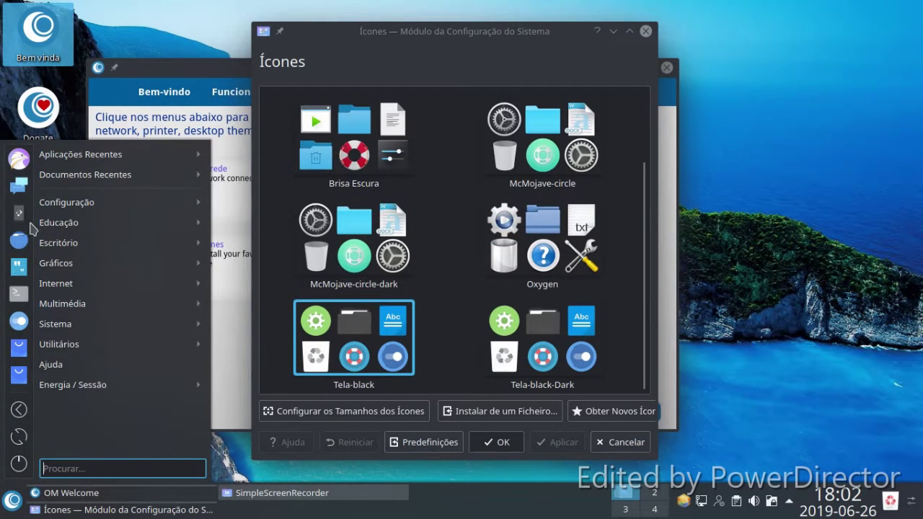
pyautogui.moveTo(144, 384)
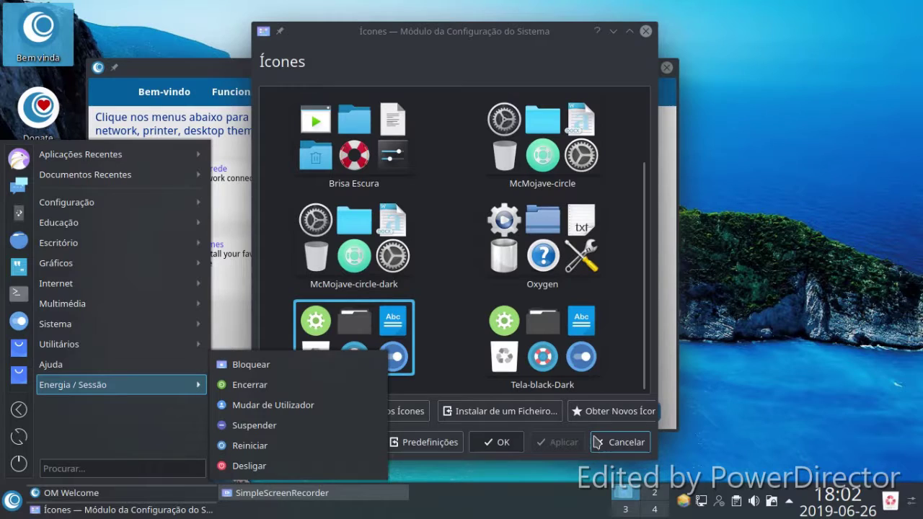
pyautogui.click(645, 31)
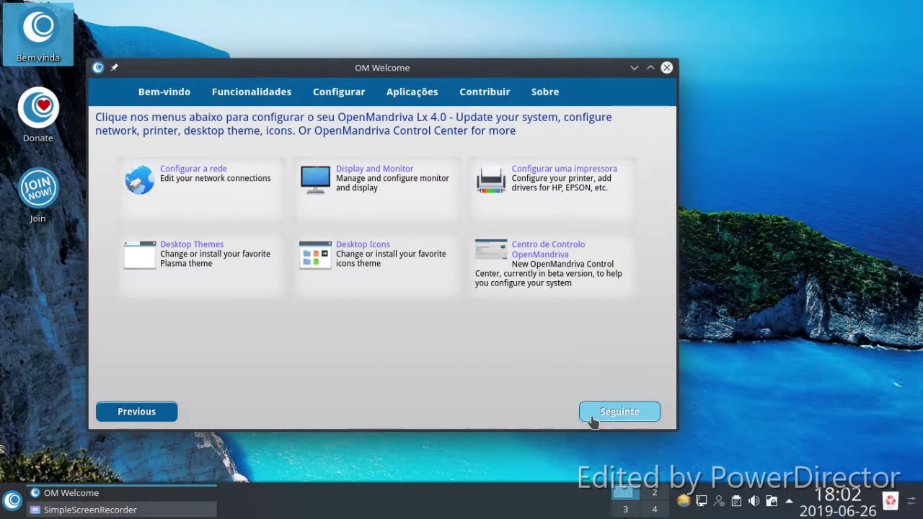
# Advance OM Welcome to the extra applications page and look through its Internet, Multimédia, Jogos, Utilitários and Desenvolvimento categories.
pyautogui.click(585, 412)
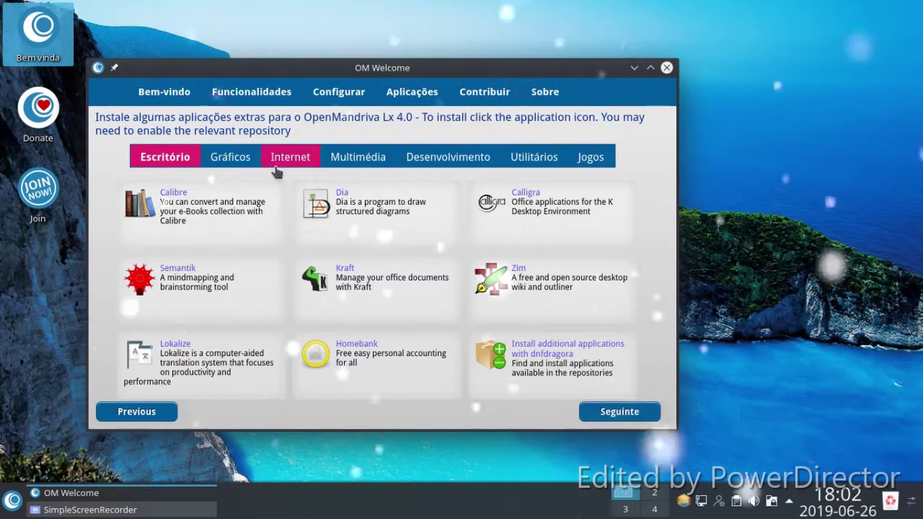
pyautogui.click(301, 163)
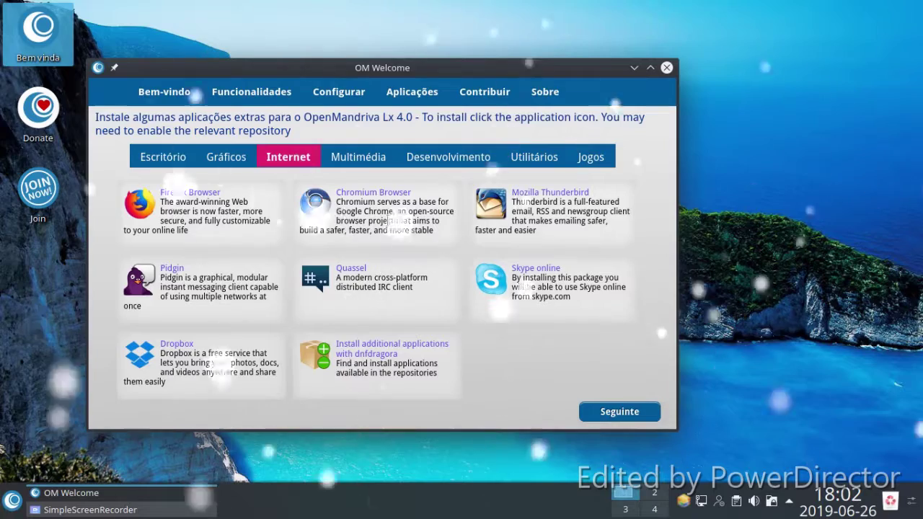
pyautogui.click(355, 160)
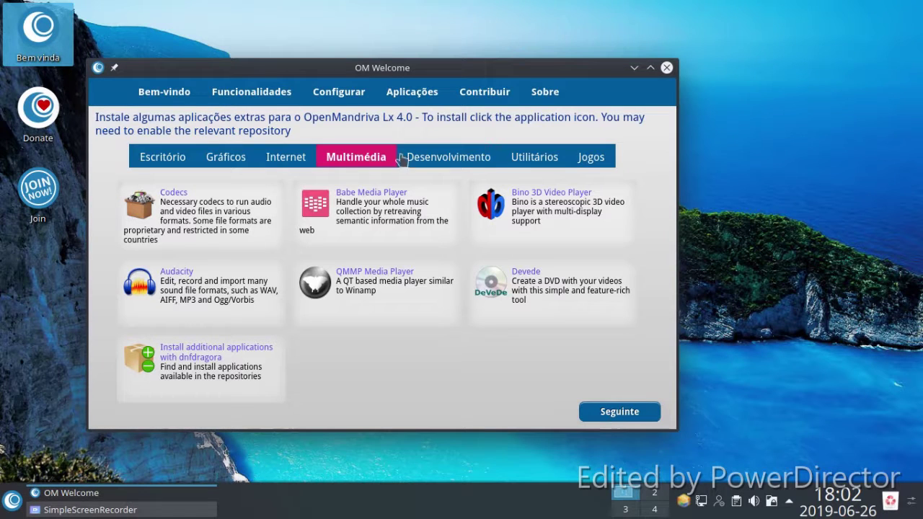
pyautogui.click(591, 160)
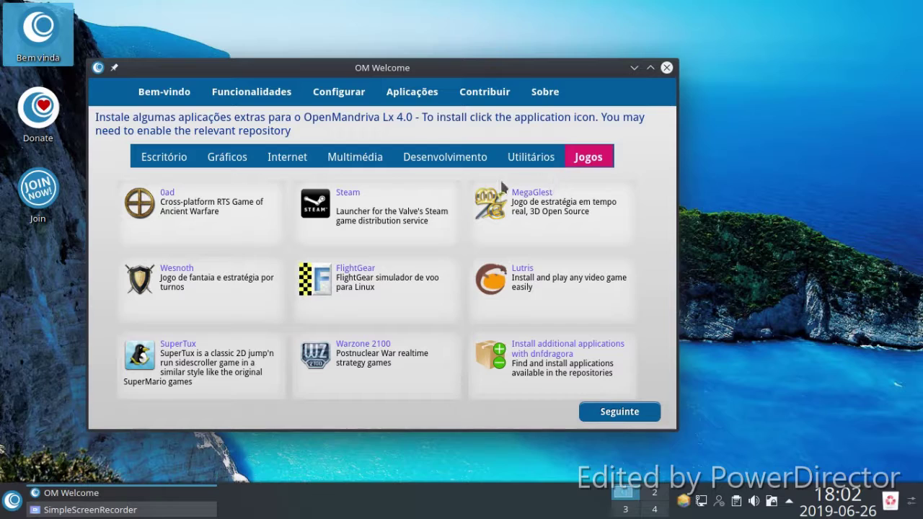
pyautogui.click(516, 163)
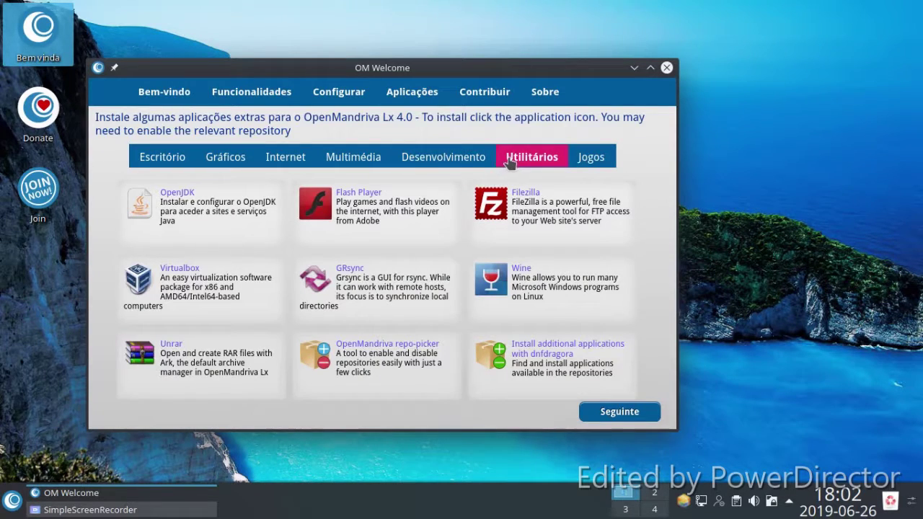
pyautogui.click(456, 158)
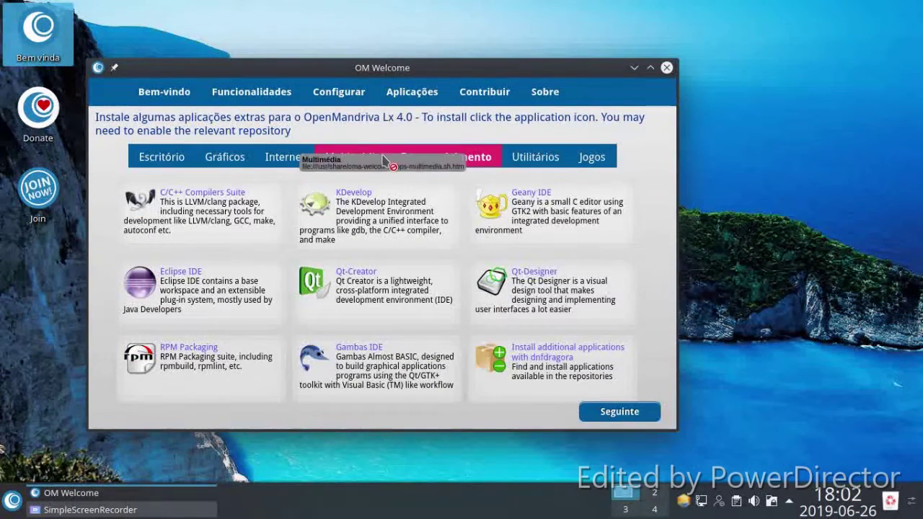
pyautogui.click(375, 164)
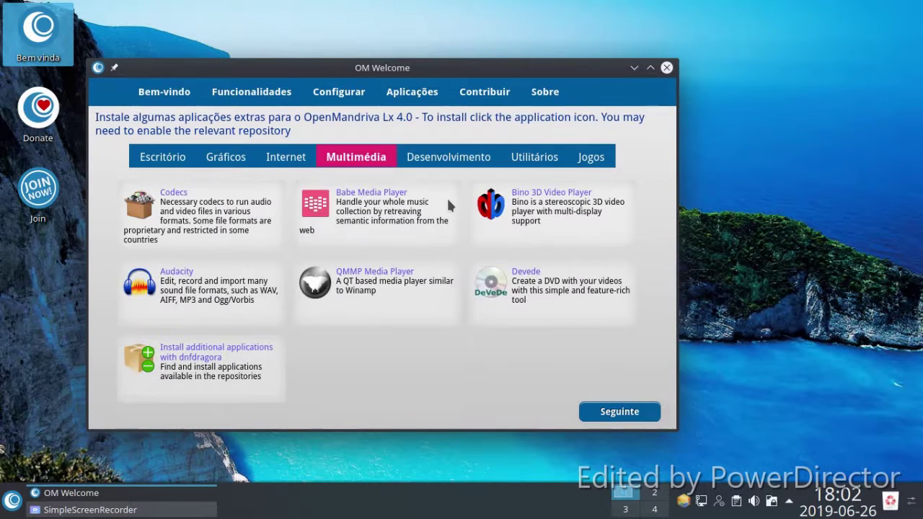
# Advance through OM Welcome's contribution and about pages, and close the welcome application.
pyautogui.click(605, 417)
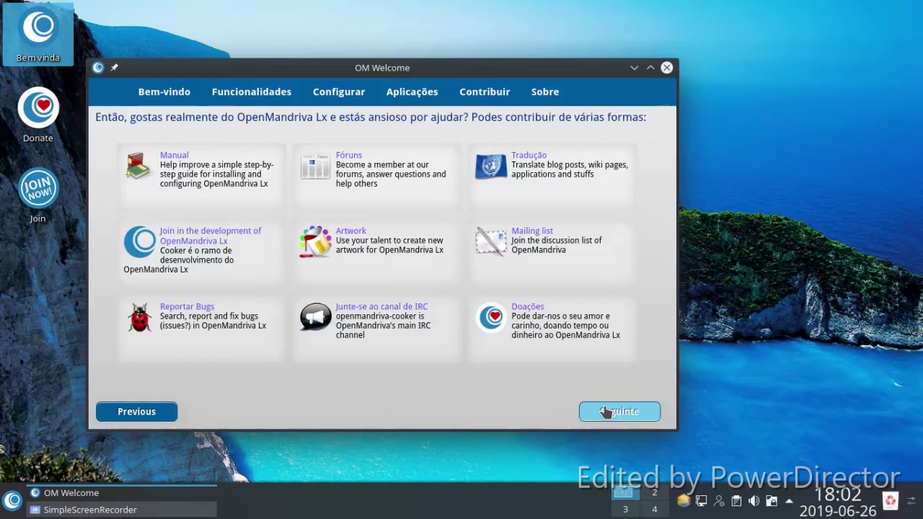
pyautogui.click(605, 412)
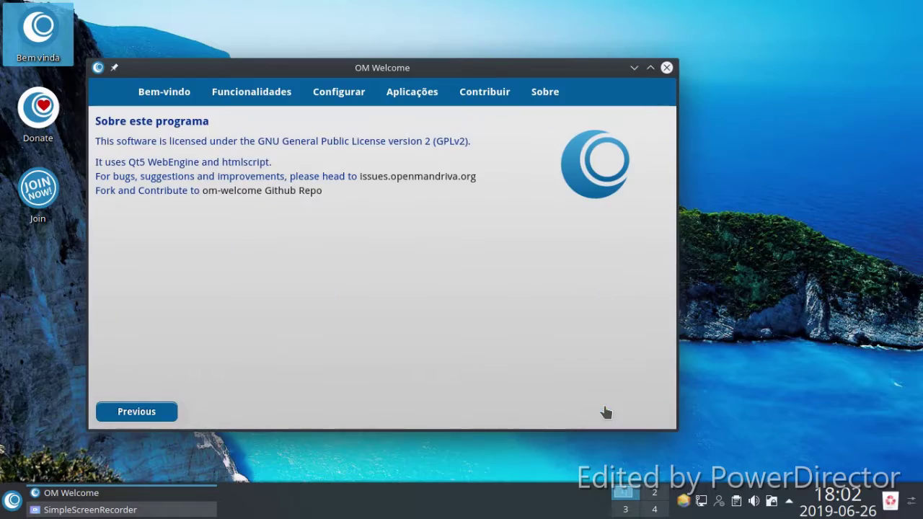
pyautogui.click(665, 71)
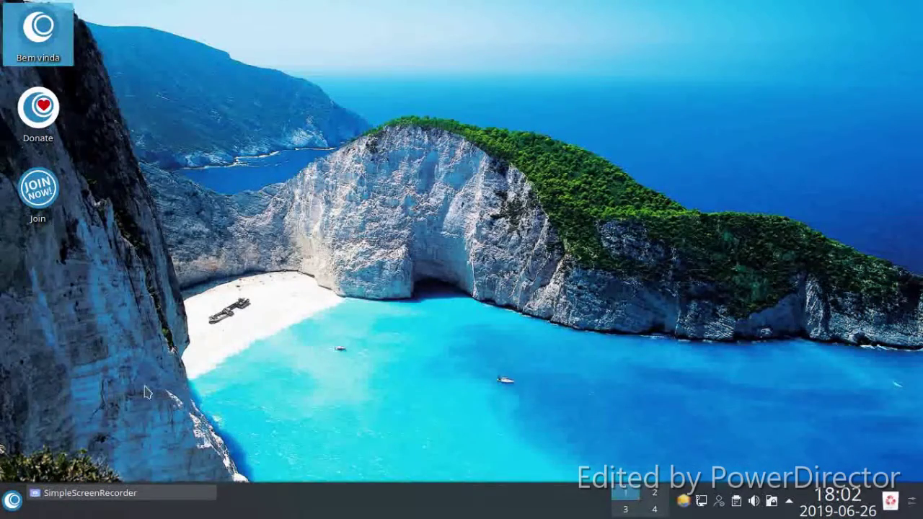
# Minimise the SimpleScreenRecorder window and apply the Aritim-Dark-Wallpaper image as the desktop wallpaper.
pyautogui.click(76, 493)
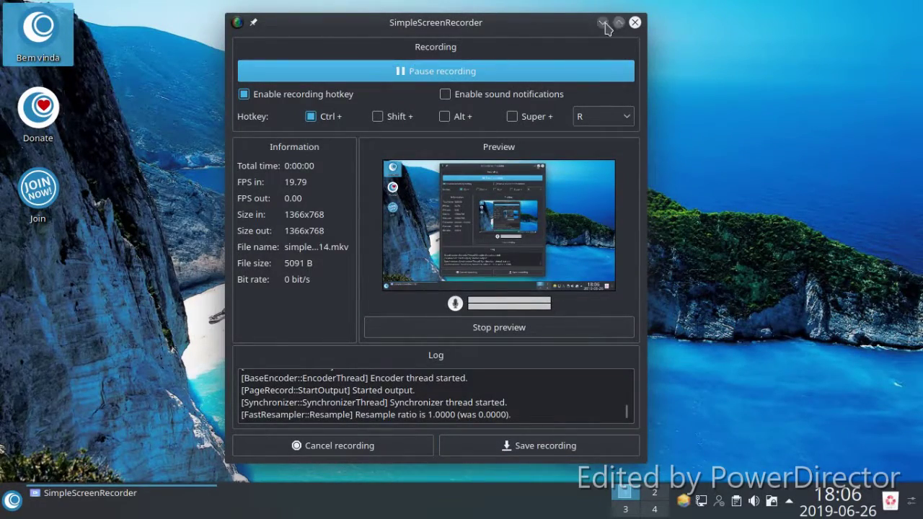
pyautogui.click(602, 22)
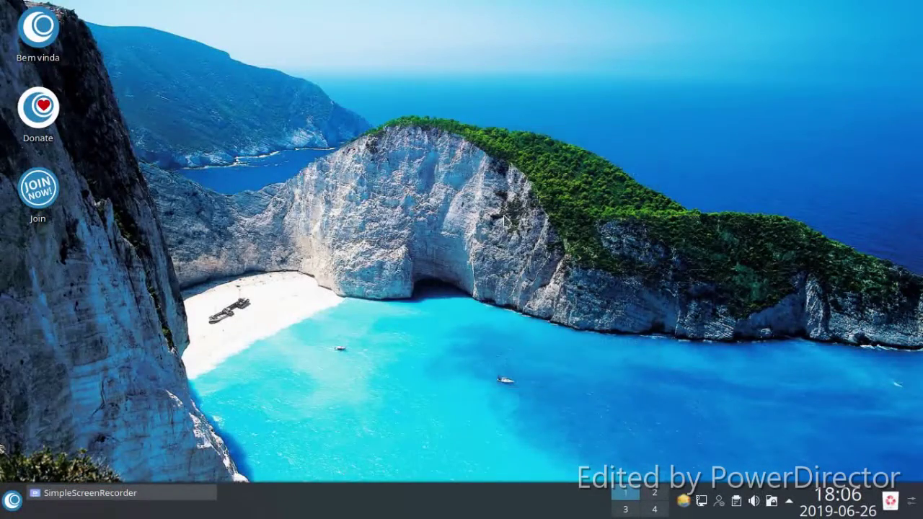
pyautogui.rightClick(469, 186)
pyautogui.click(512, 440)
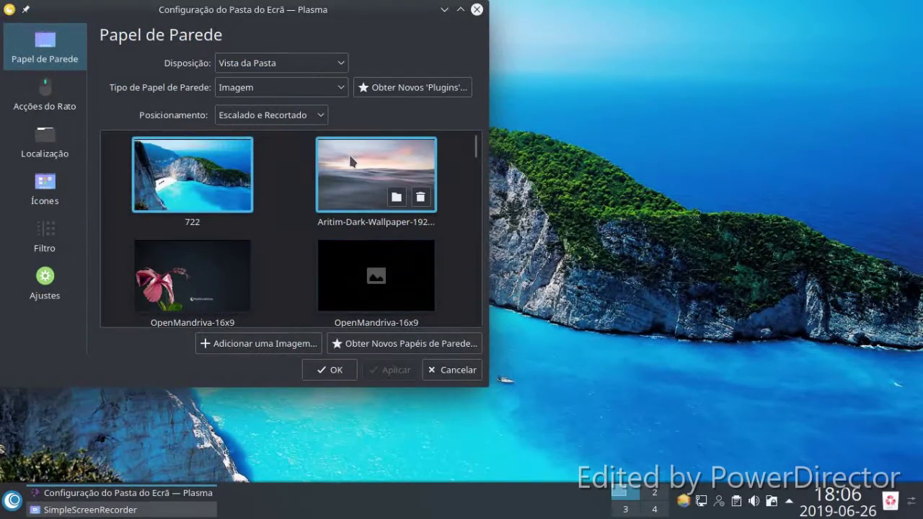
pyautogui.click(351, 160)
pyautogui.click(389, 370)
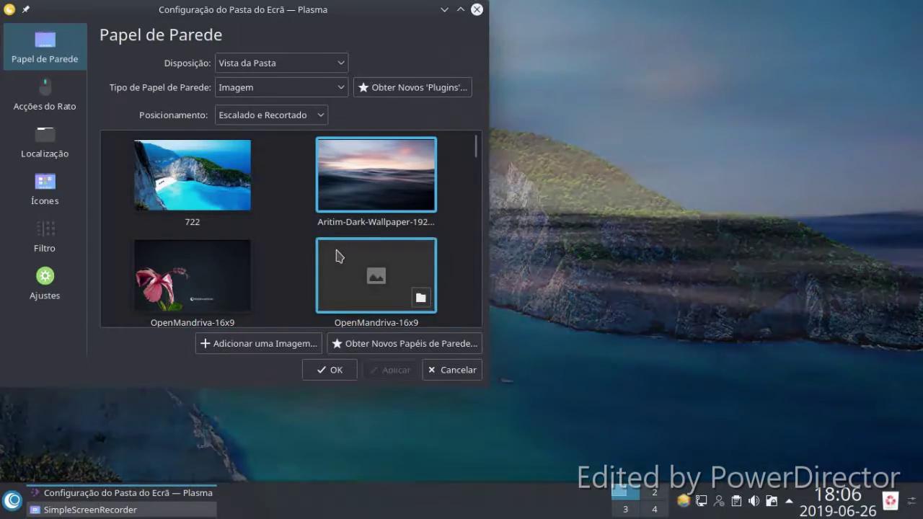
# Browse the other available wallpapers down to the Flavor_of_freedom images, and close the desktop settings with the applied wallpaper kept.
pyautogui.scroll(-5, 339, 256)
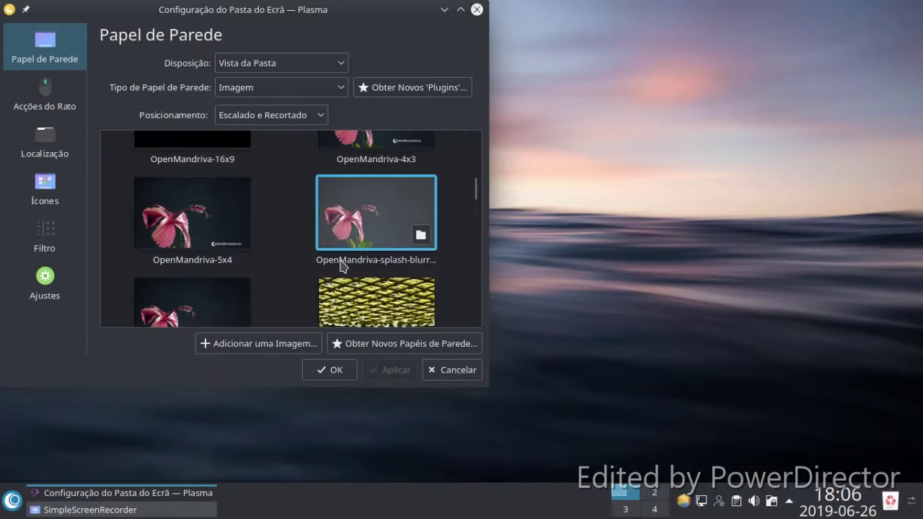
pyautogui.scroll(-5, 341, 265)
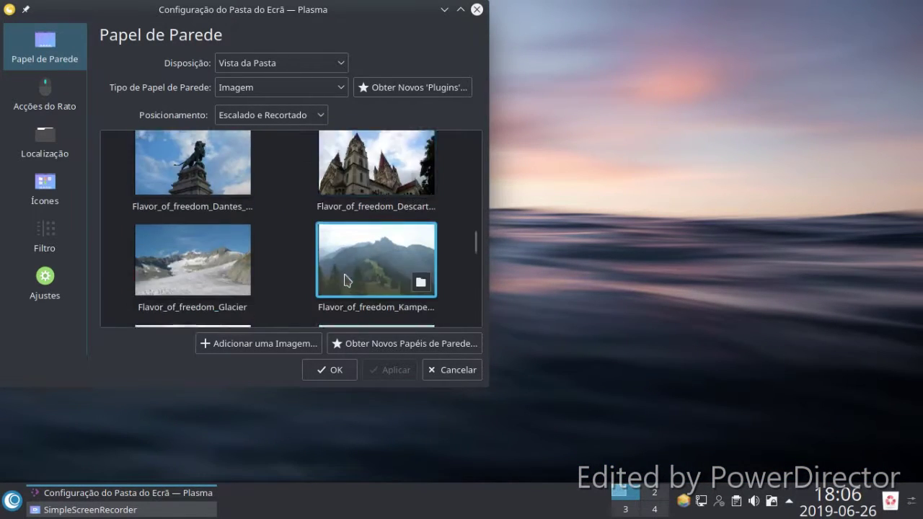
pyautogui.scroll(-1, 343, 282)
pyautogui.click(322, 370)
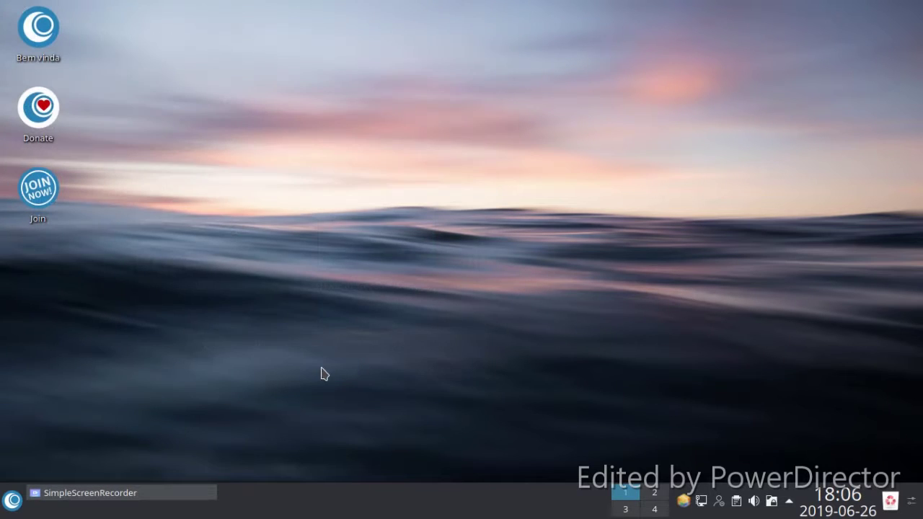
# Move the round blue favourite below KDE Connect to the first place among the application launcher's favourites.
pyautogui.click(9, 499)
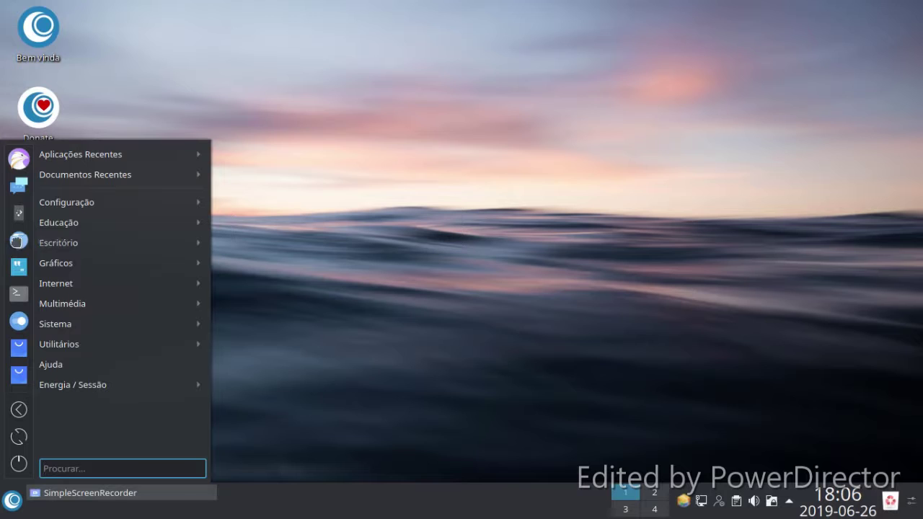
pyautogui.moveTo(14, 240); pyautogui.dragTo(13, 168)
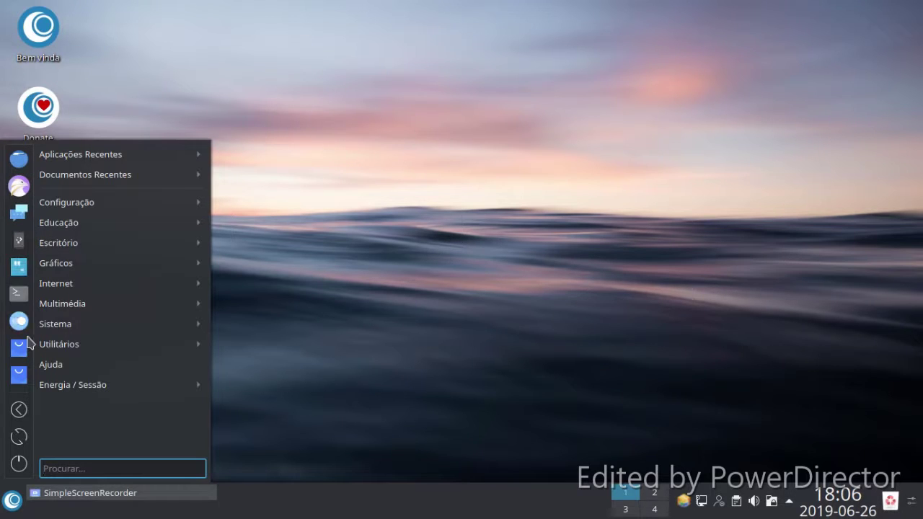
# Open a second SimpleScreenRecorder window from the Multimédia applications, view its welcome page, and close it.
pyautogui.moveTo(77, 354)
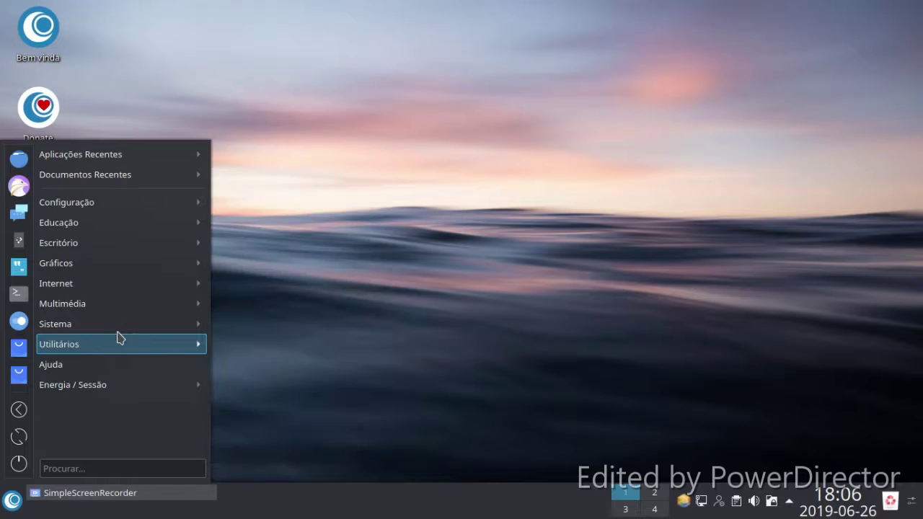
pyautogui.moveTo(101, 312)
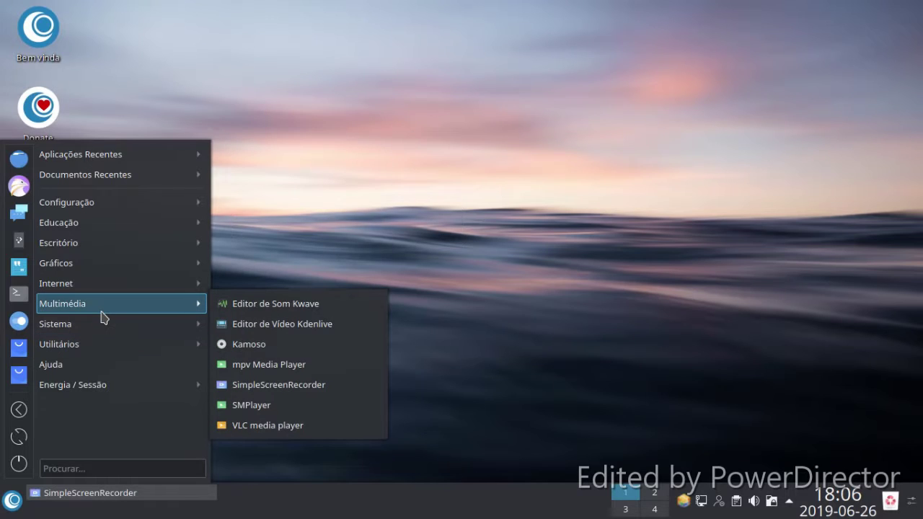
pyautogui.click(267, 385)
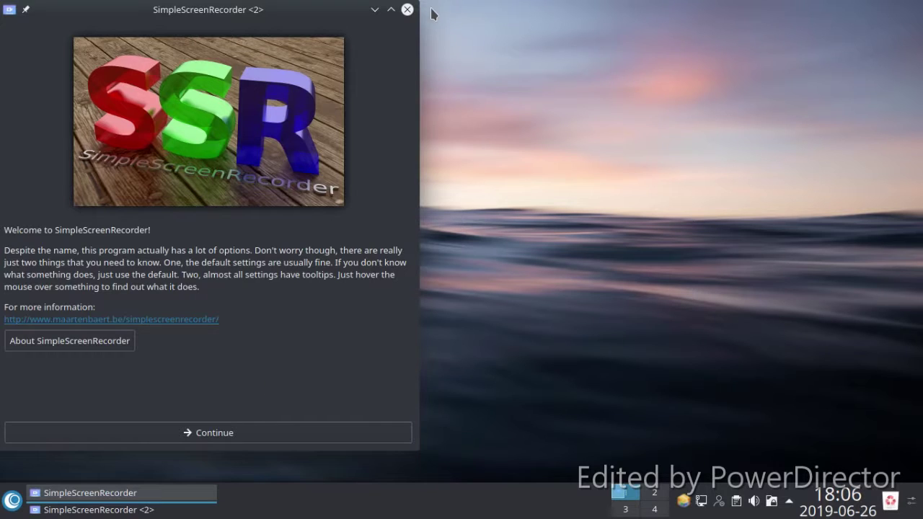
pyautogui.click(408, 10)
# Open the KDE Connect settings from the launcher's favourites, view them, and cancel out without changes.
pyautogui.click(12, 499)
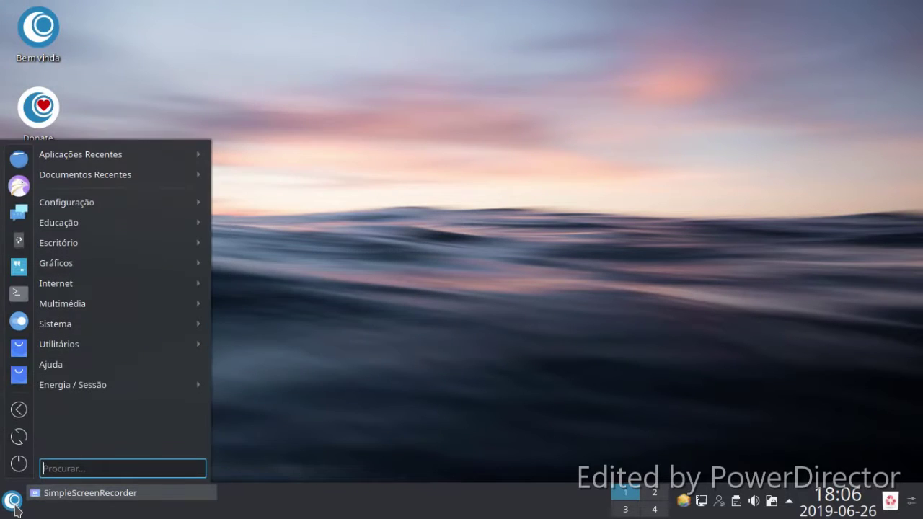
pyautogui.click(18, 244)
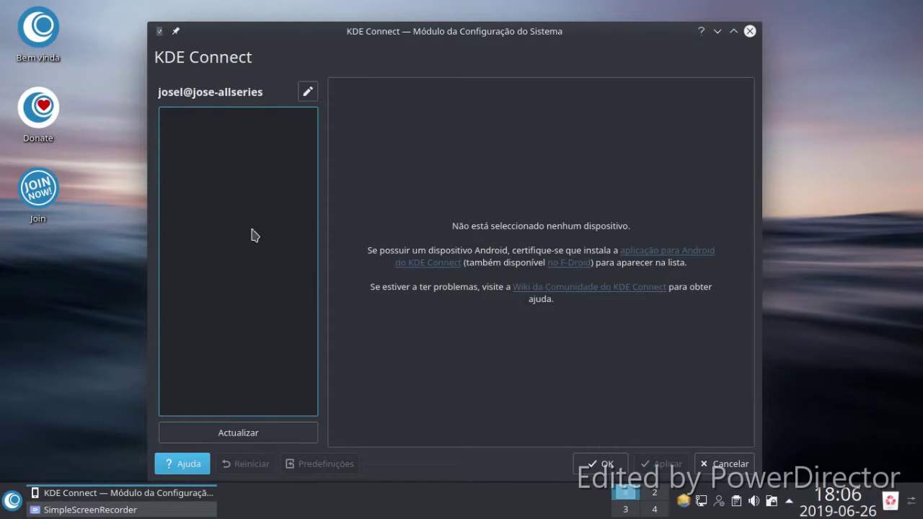
pyautogui.click(726, 467)
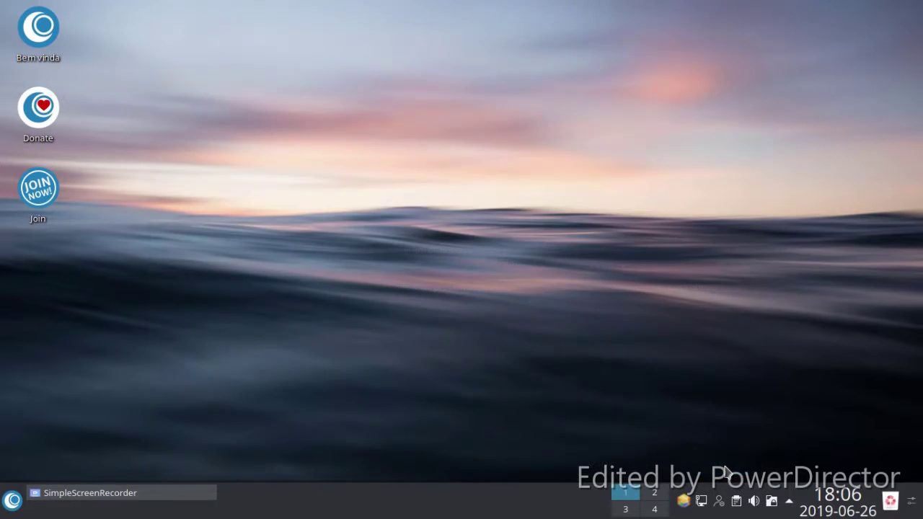
# Take a full-screen screenshot with Spectacle, save it as the PNG image a in Transferências, and close Spectacle.
pyautogui.click(11, 503)
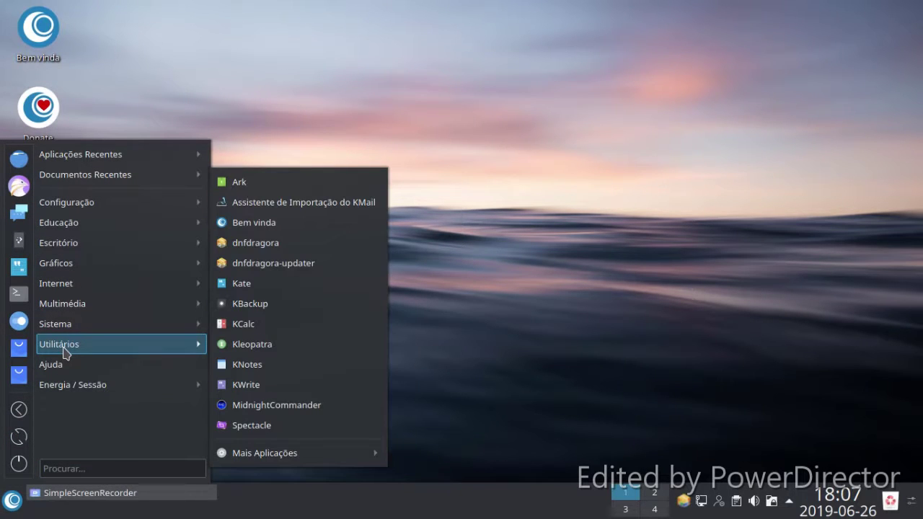
pyautogui.click(306, 425)
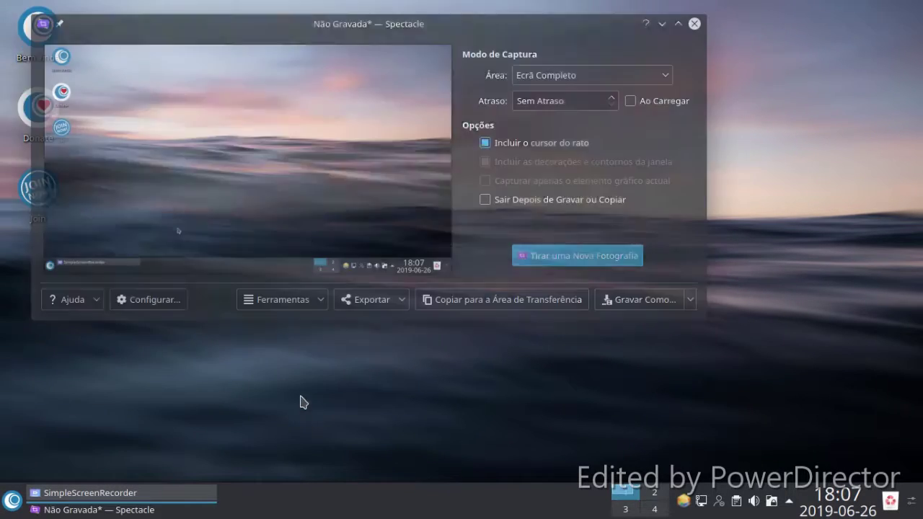
pyautogui.click(606, 299)
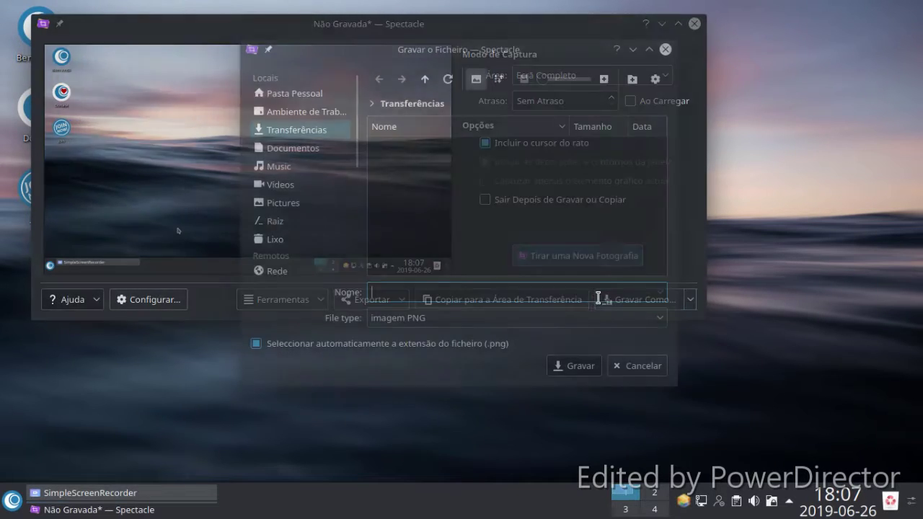
pyautogui.click(560, 362)
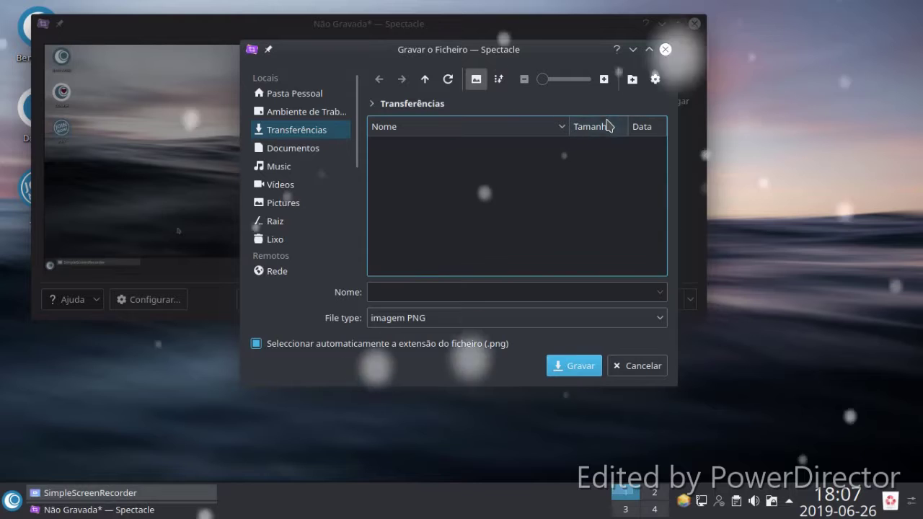
pyautogui.click(497, 292)
pyautogui.write('a')
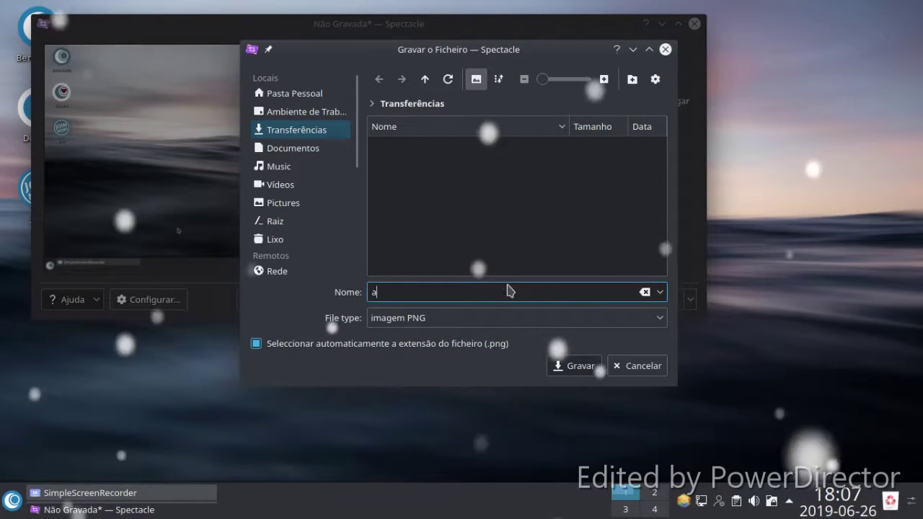
pyautogui.click(566, 372)
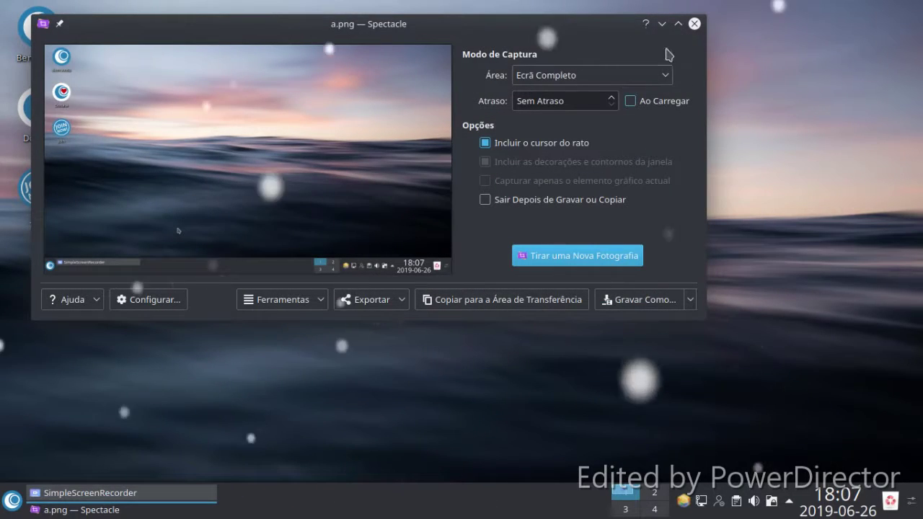
pyautogui.click(694, 24)
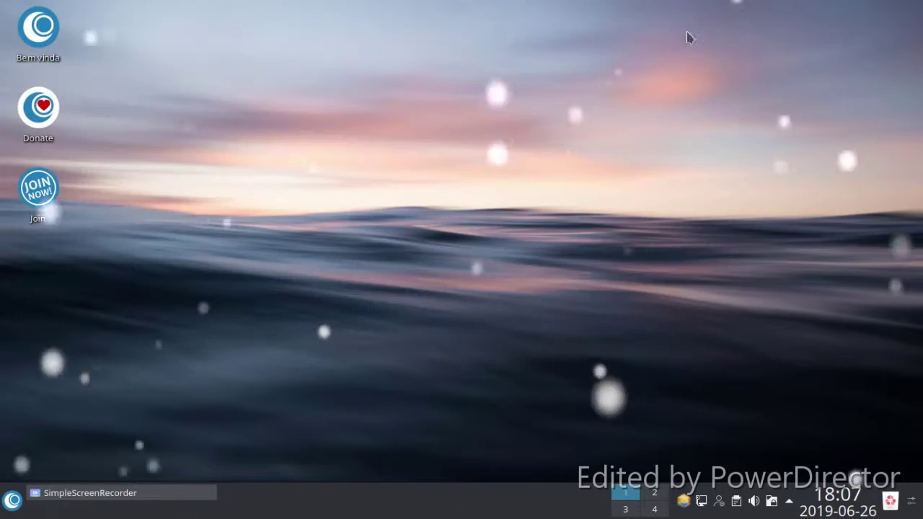
# Apply the McMojave-circle-dark icon theme in Configuração do Sistema and return to the main settings categories.
pyautogui.click(19, 506)
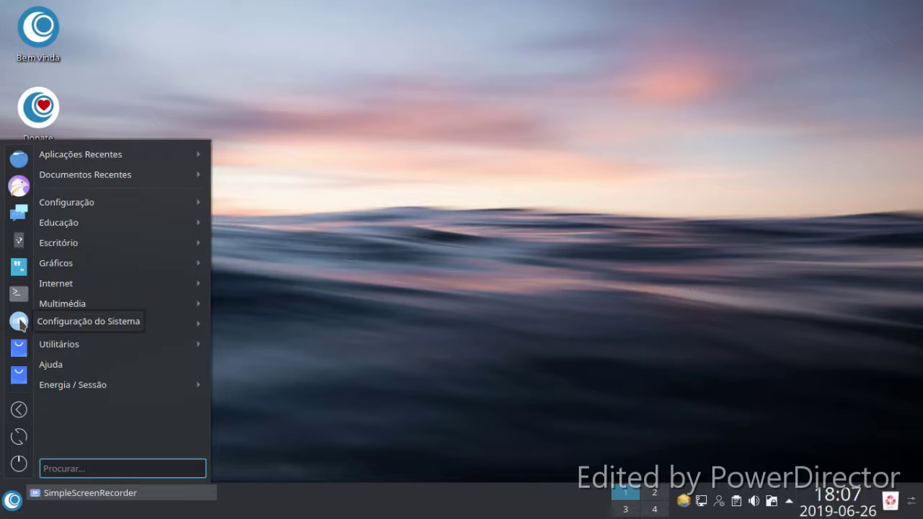
pyautogui.click(19, 322)
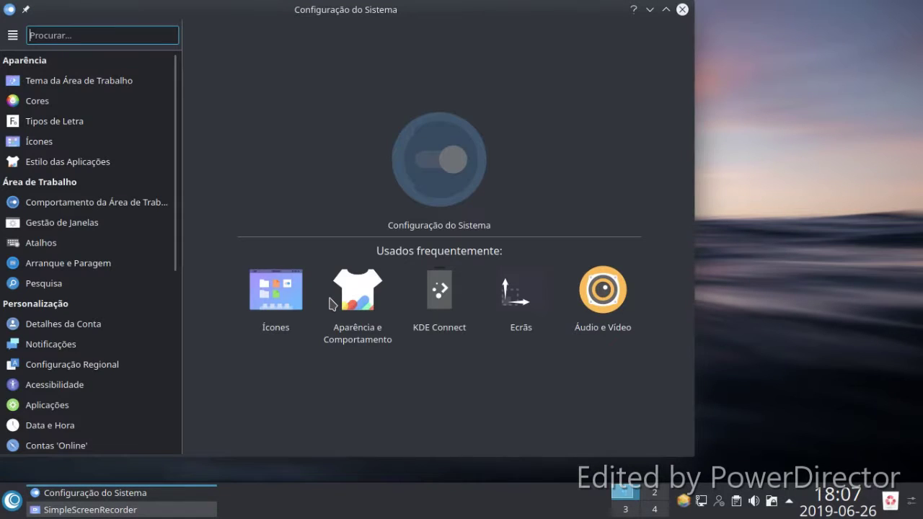
pyautogui.click(102, 142)
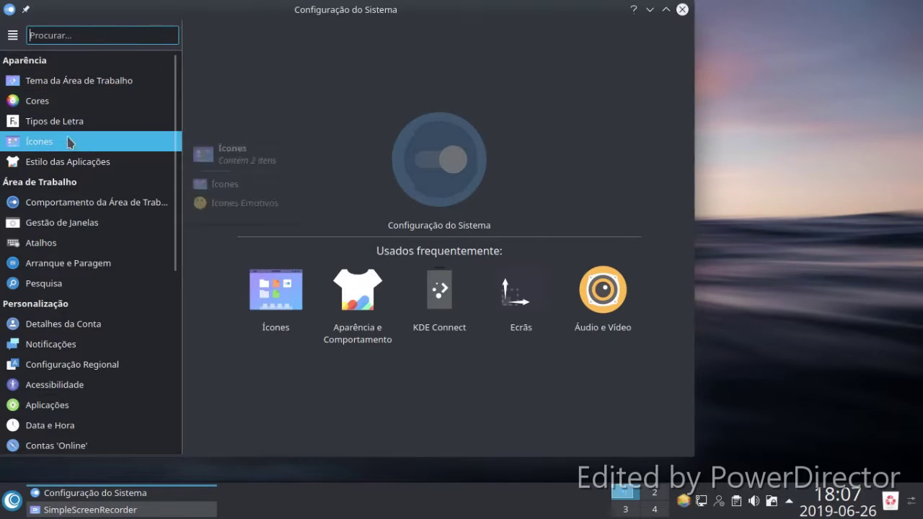
pyautogui.click(448, 193)
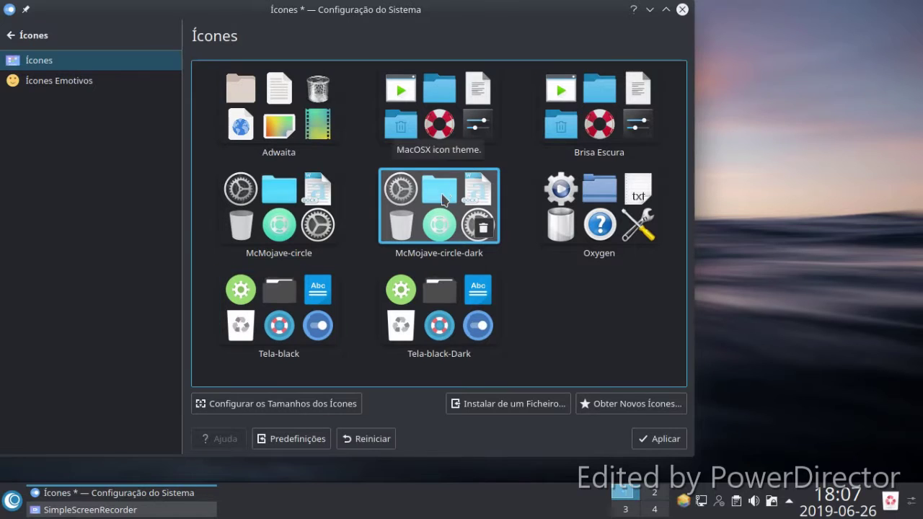
pyautogui.click(659, 439)
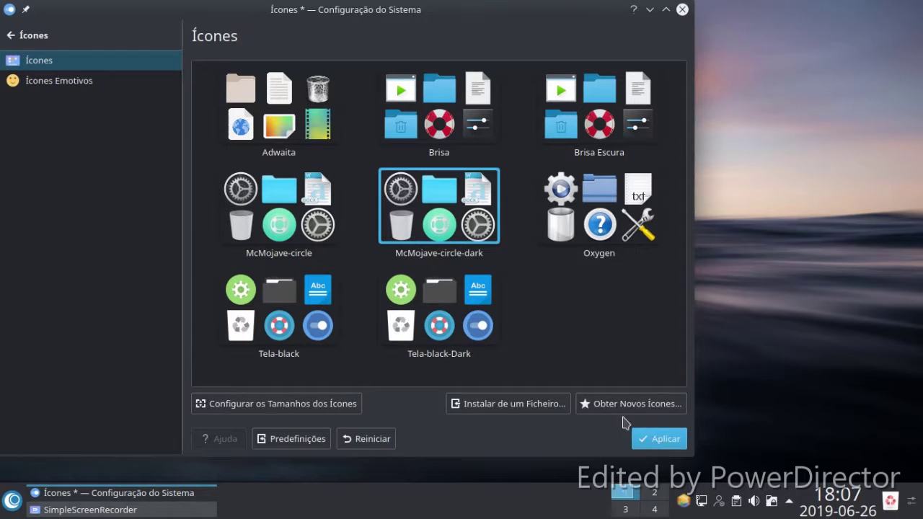
pyautogui.click(18, 39)
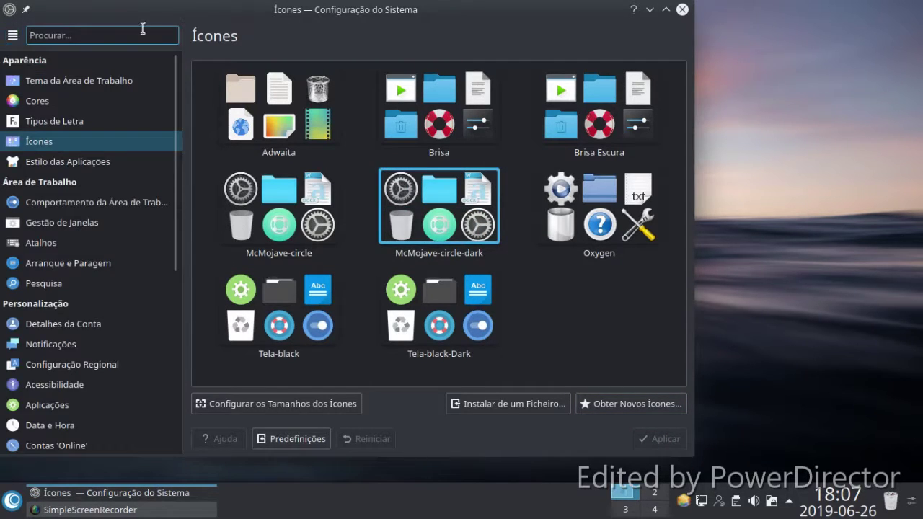
# Shift the settings window aside and view the new theme's icons in the application launcher.
pyautogui.moveTo(334, 15); pyautogui.dragTo(405, 14)
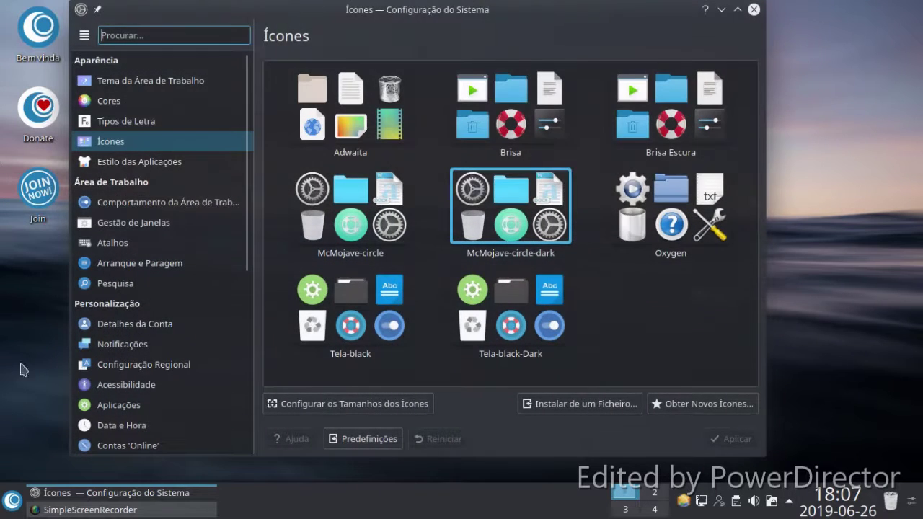
pyautogui.click(11, 497)
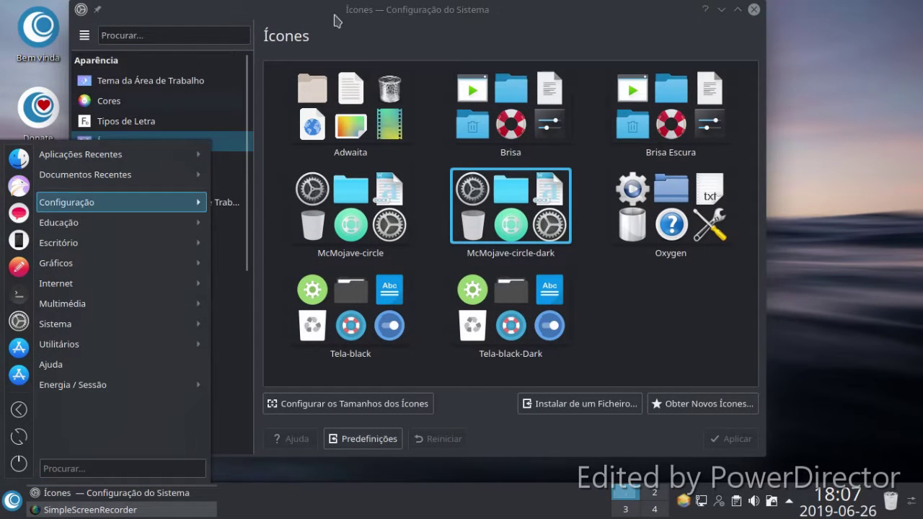
pyautogui.click(458, 13)
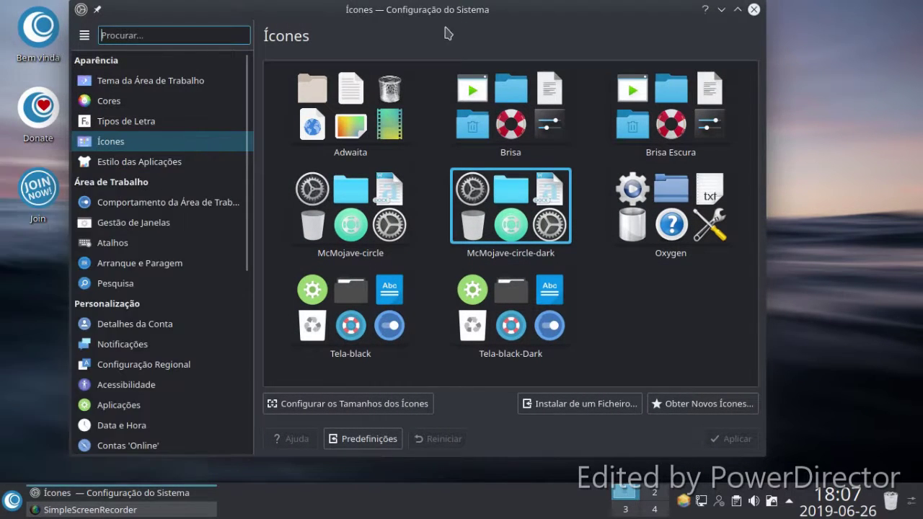
# Install Blur-Glassy-v.2 from the downloadable window decorations, browse the rest of the list, and close the installer.
pyautogui.click(105, 168)
pyautogui.click(147, 84)
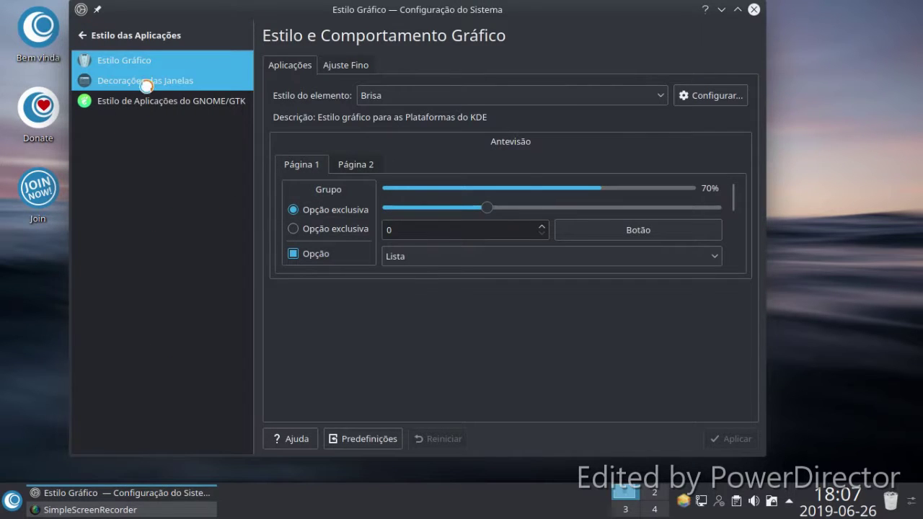
pyautogui.scroll(-1, 503, 225)
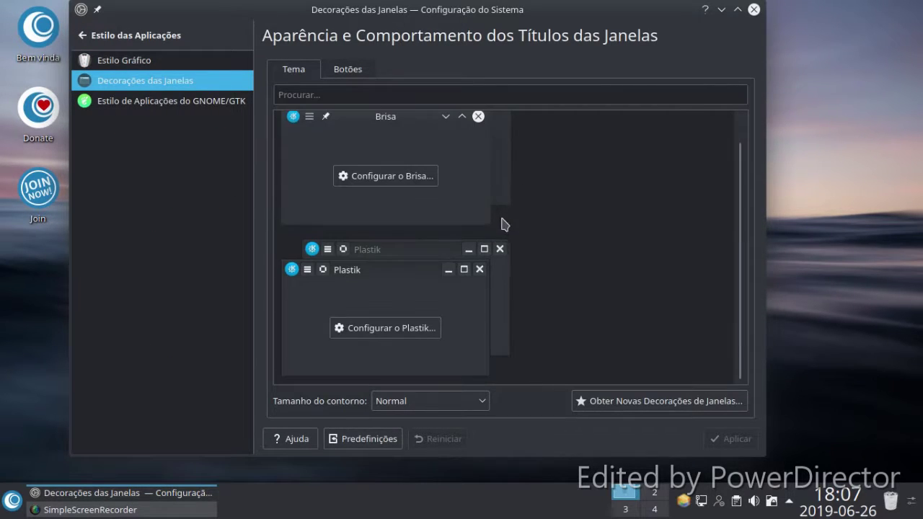
pyautogui.click(612, 404)
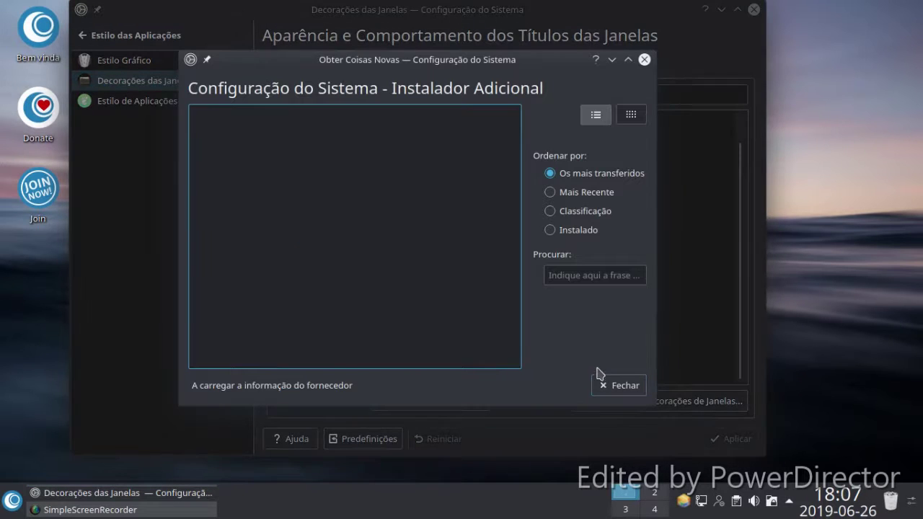
pyautogui.scroll(-2, 379, 202)
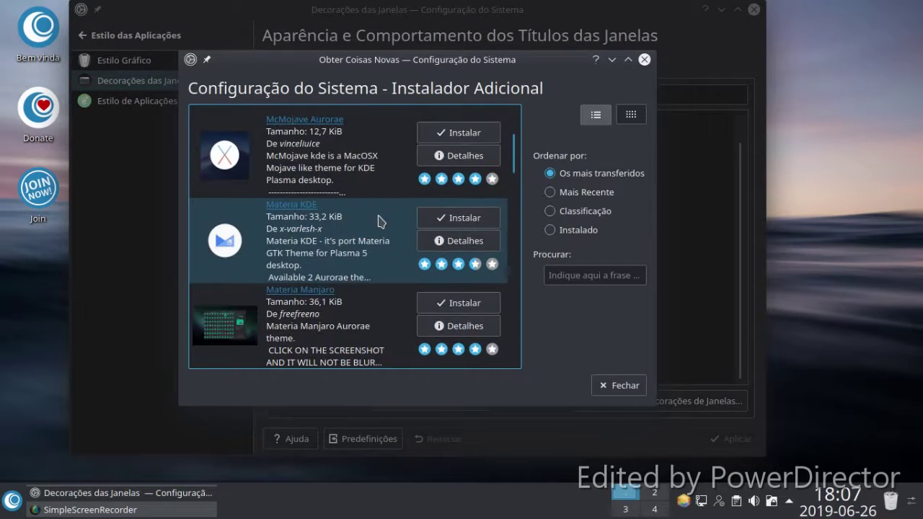
pyautogui.scroll(-5, 409, 181)
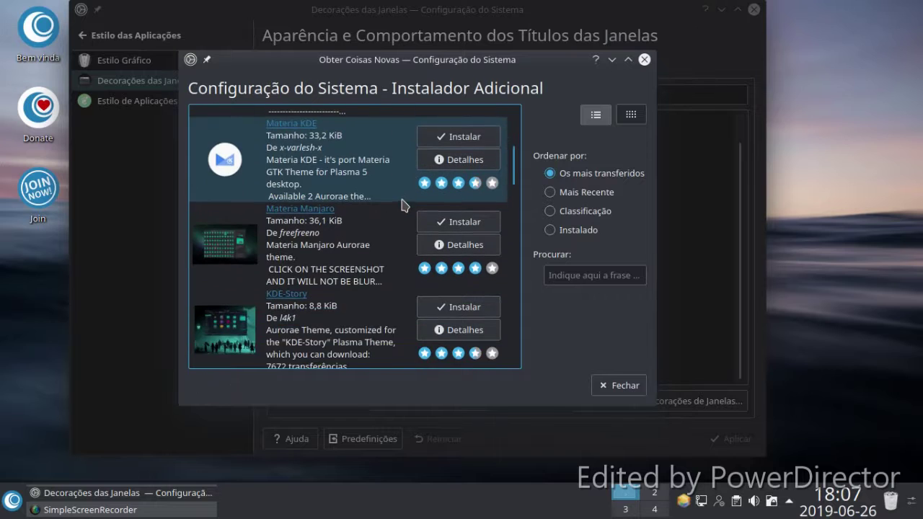
pyautogui.scroll(-2, 396, 222)
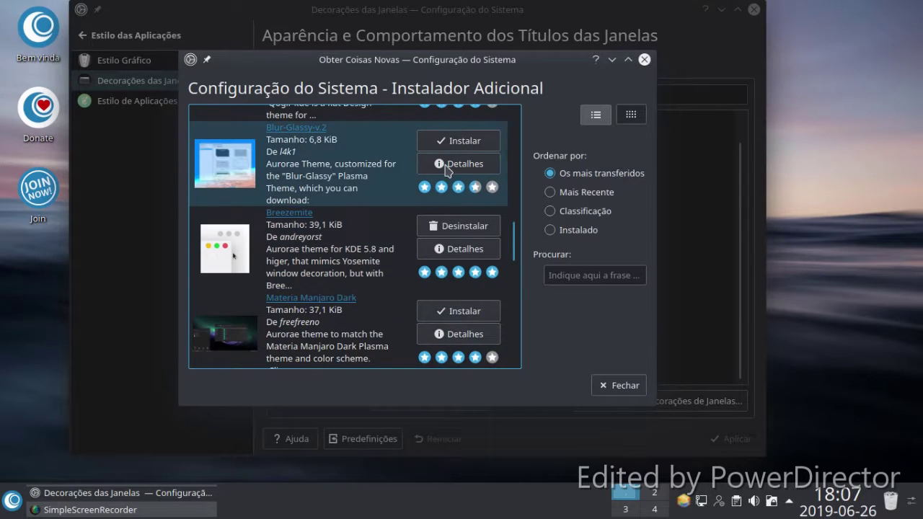
pyautogui.click(462, 142)
pyautogui.scroll(-1, 402, 241)
pyautogui.scroll(-4, 401, 240)
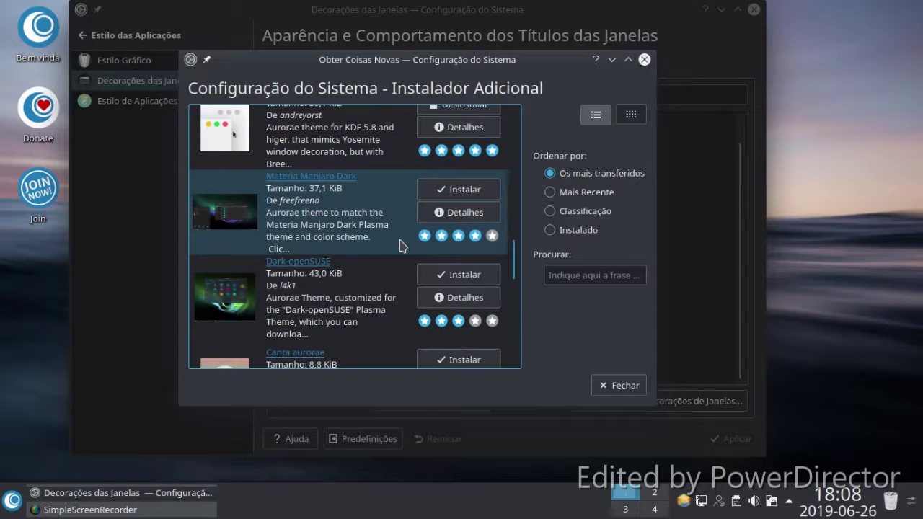
pyautogui.scroll(-1, 398, 254)
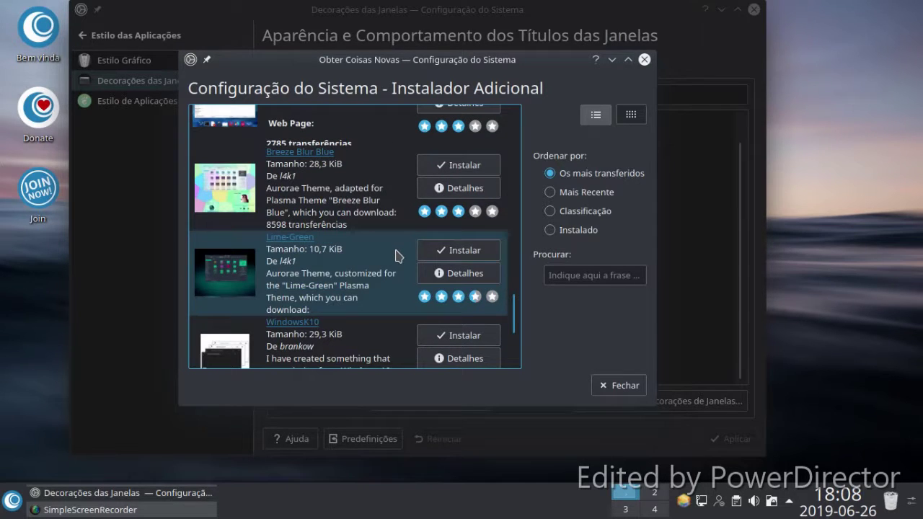
pyautogui.click(609, 385)
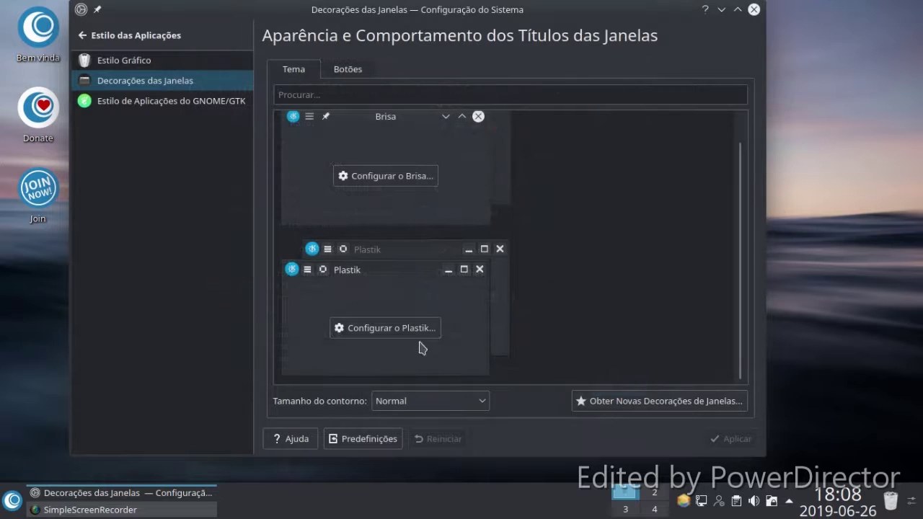
# Apply Breezemite dark as the window decoration theme.
pyautogui.scroll(-2, 503, 265)
pyautogui.click(485, 282)
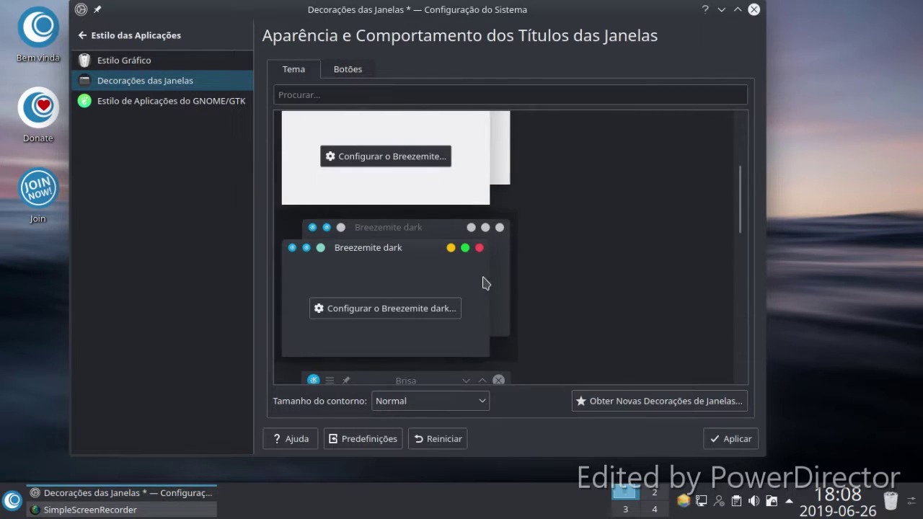
pyautogui.click(720, 443)
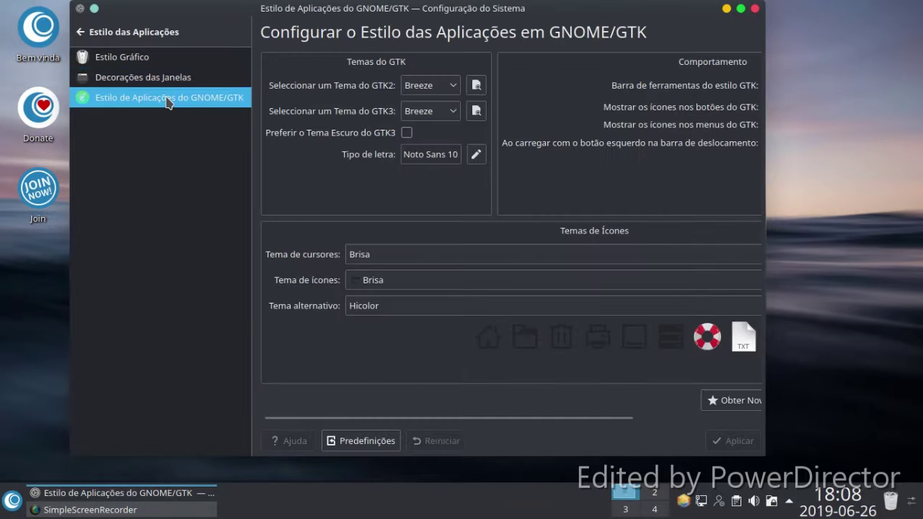
# In the Efeitos do Ecrã settings of Comportamento da Área de Trabalho, choose Animação do Cubo de Ecrãs for virtual desktop switching.
pyautogui.click(80, 35)
pyautogui.click(124, 200)
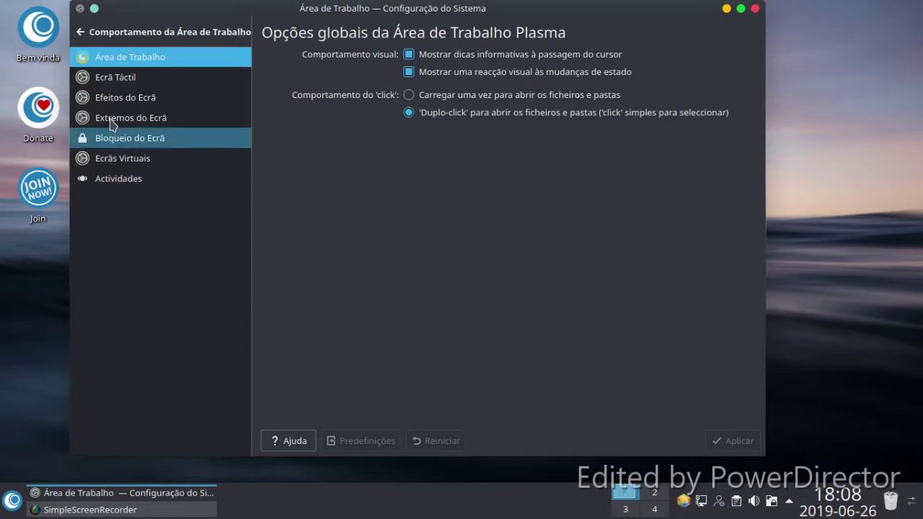
pyautogui.click(110, 99)
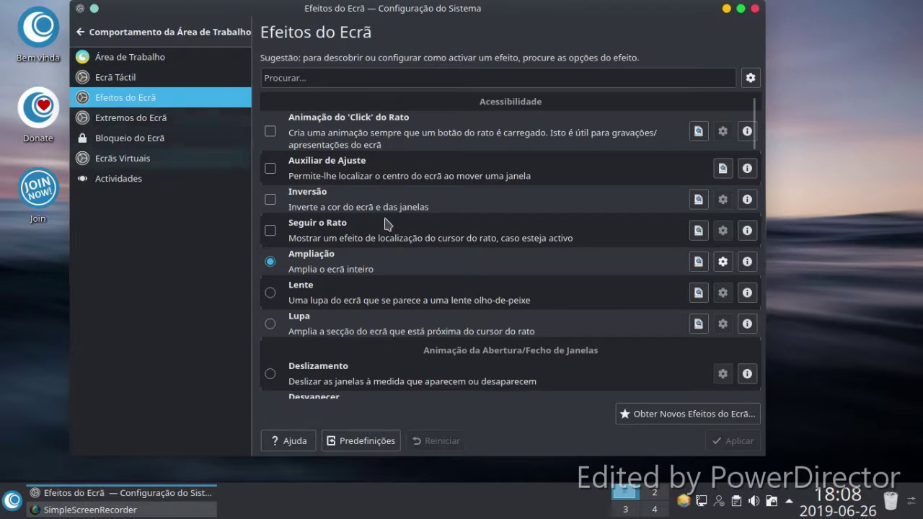
pyautogui.scroll(-5, 387, 225)
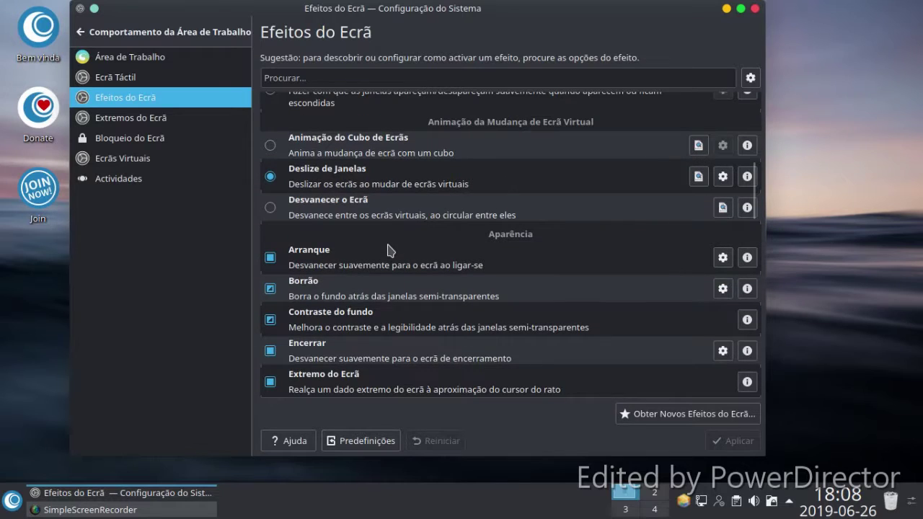
pyautogui.click(269, 145)
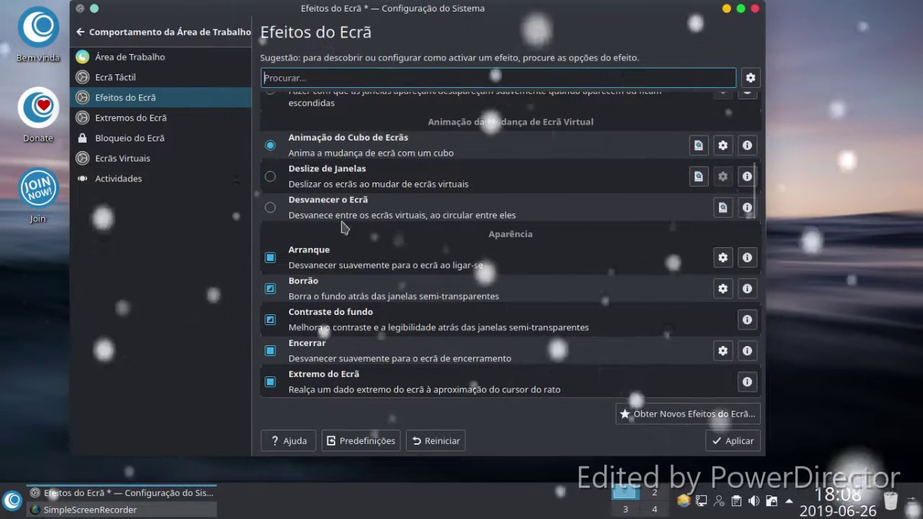
# Review the remaining desktop effects, apply the changed selection, and move the settings window to try out the effects.
pyautogui.scroll(-1, 368, 248)
pyautogui.scroll(-3, 367, 248)
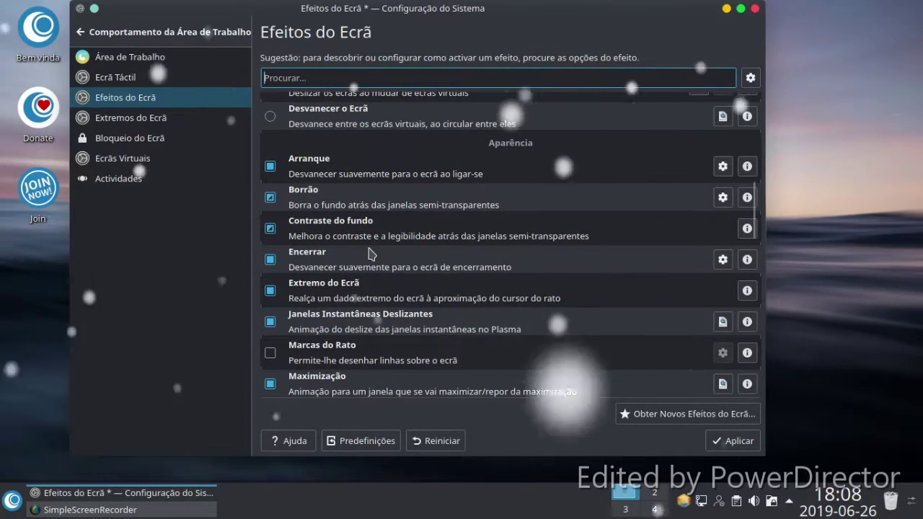
pyautogui.scroll(-4, 369, 252)
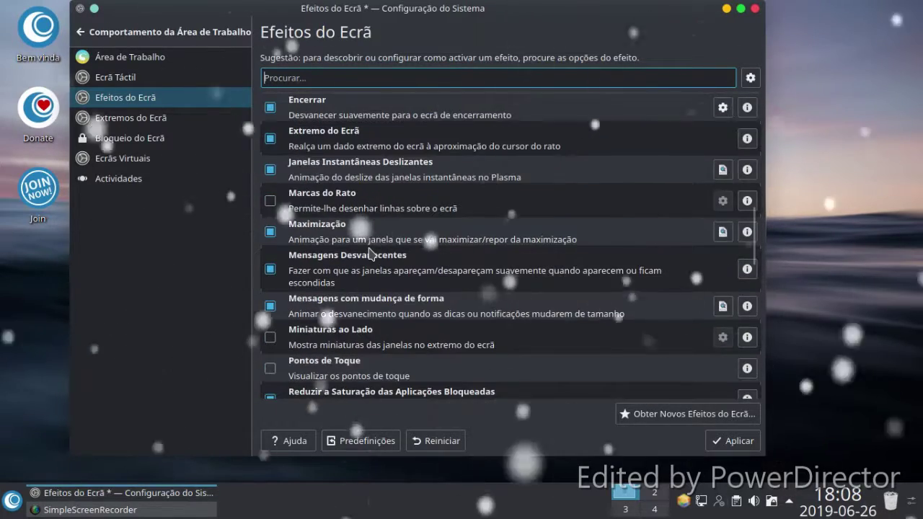
pyautogui.scroll(-5, 370, 252)
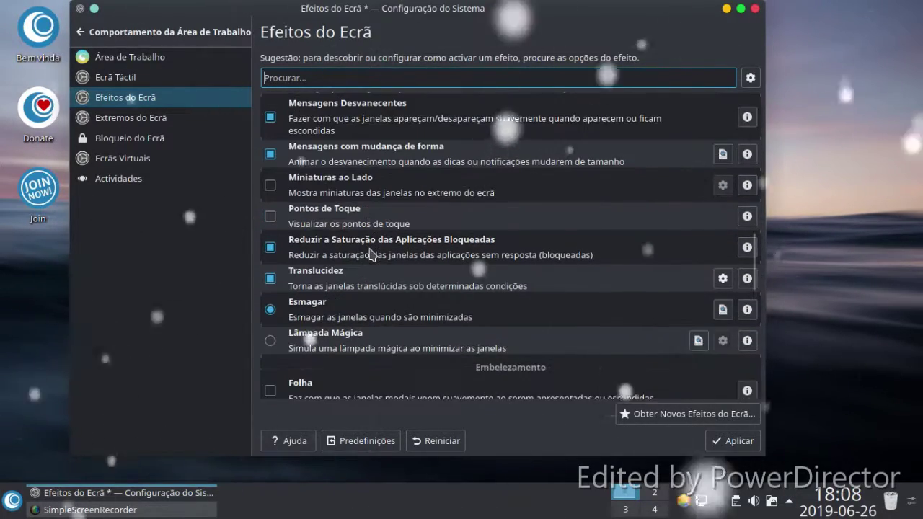
pyautogui.scroll(-5, 369, 253)
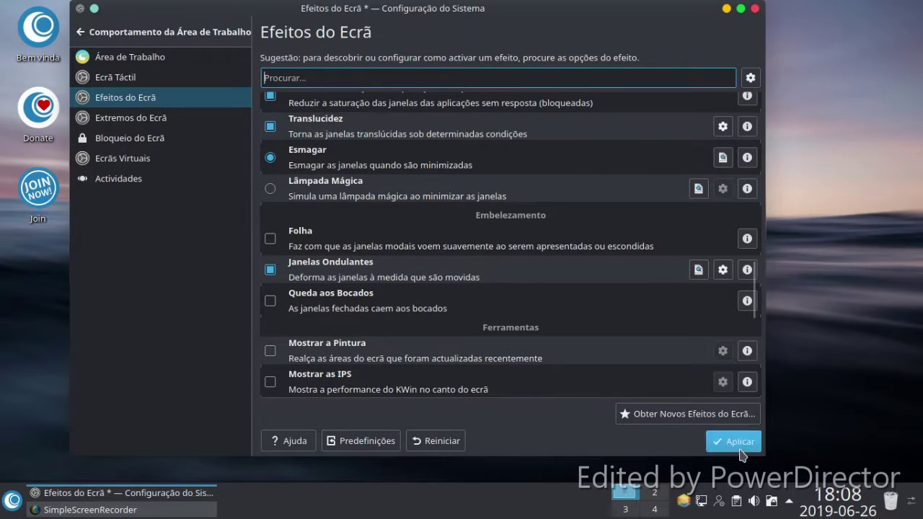
pyautogui.moveTo(439, 42); pyautogui.dragTo(403, 66)
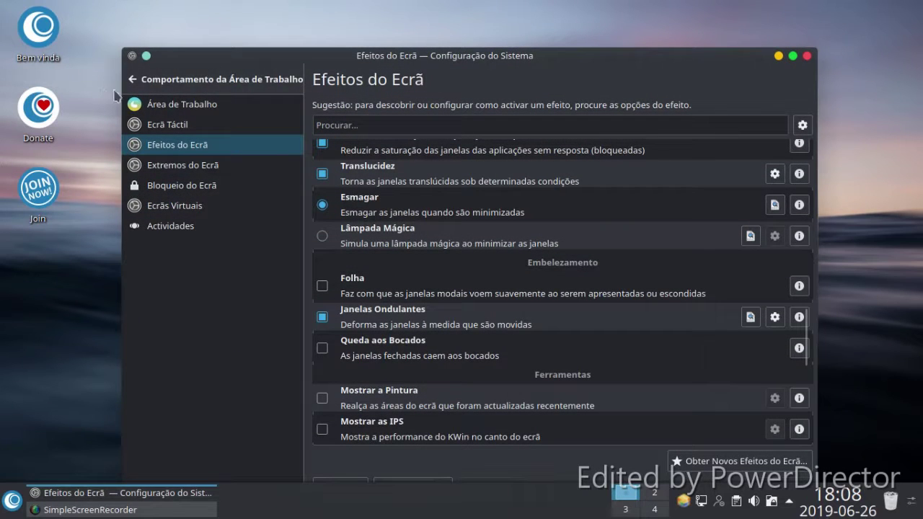
# View the Mudança de Tarefas and Programas do KWin pages under Gestão de Janelas and return to the main categories.
pyautogui.click(136, 81)
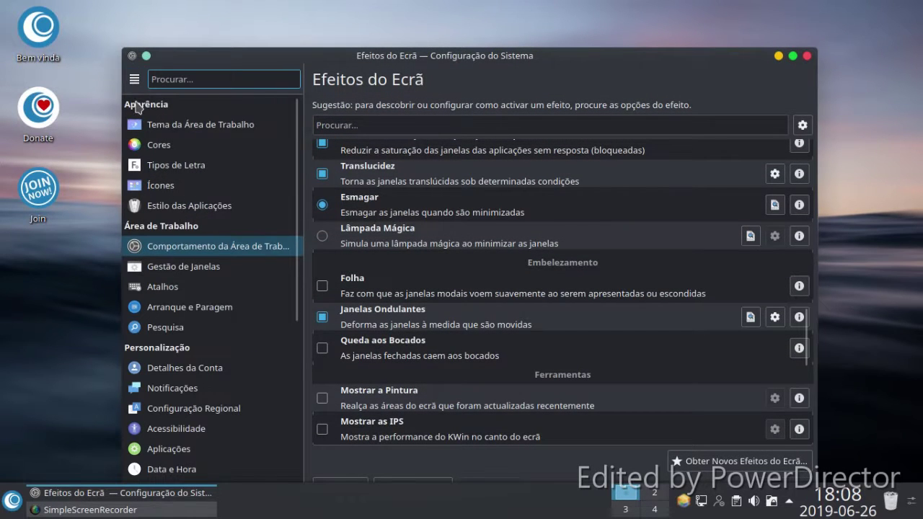
pyautogui.click(171, 271)
pyautogui.click(158, 124)
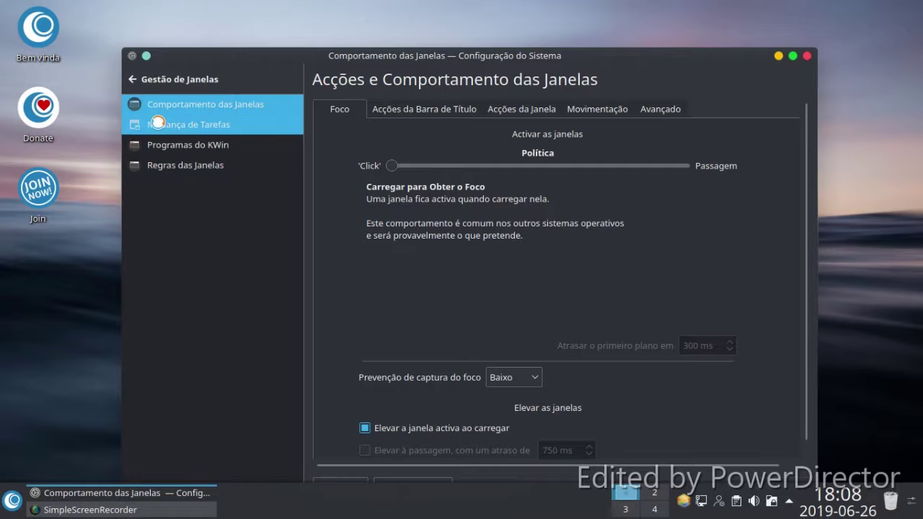
pyautogui.click(150, 142)
pyautogui.click(135, 81)
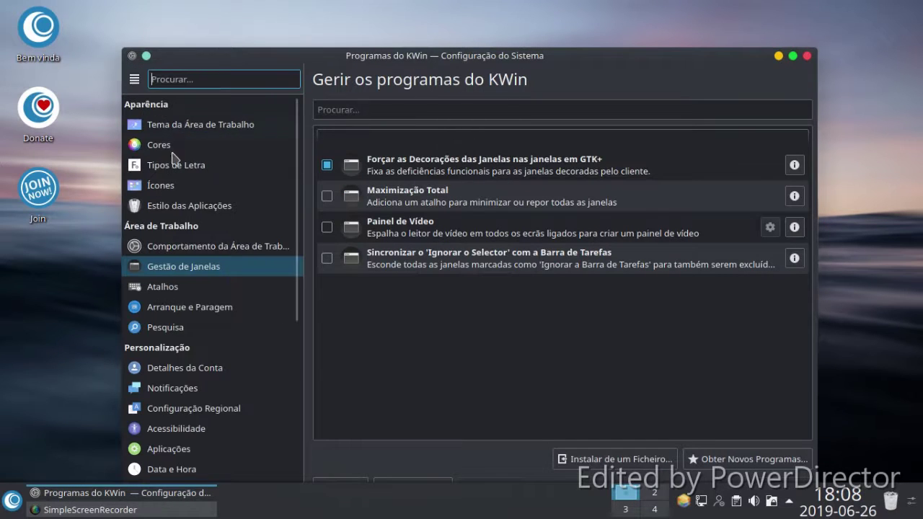
# View the global keyboard shortcuts under Atalhos, followed by the Detalhes da Conta and Notificações pages.
pyautogui.scroll(-1, 231, 308)
pyautogui.click(216, 258)
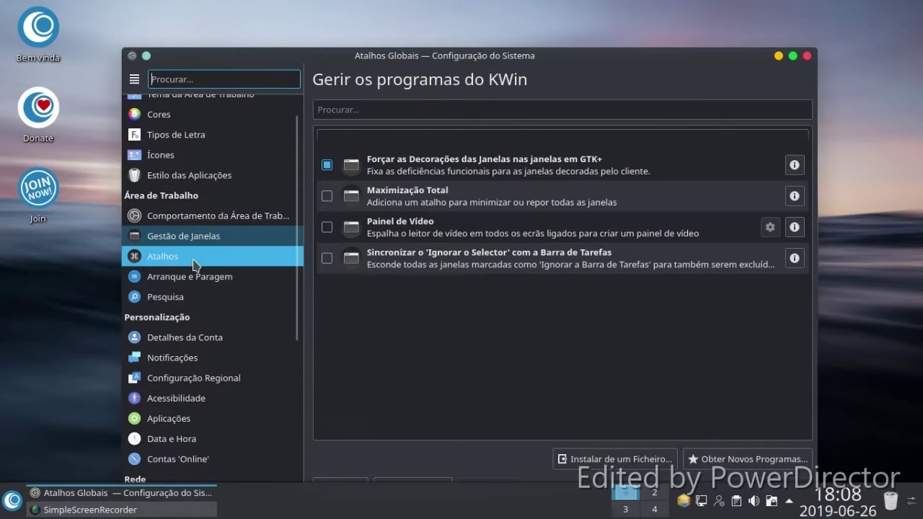
pyautogui.click(140, 83)
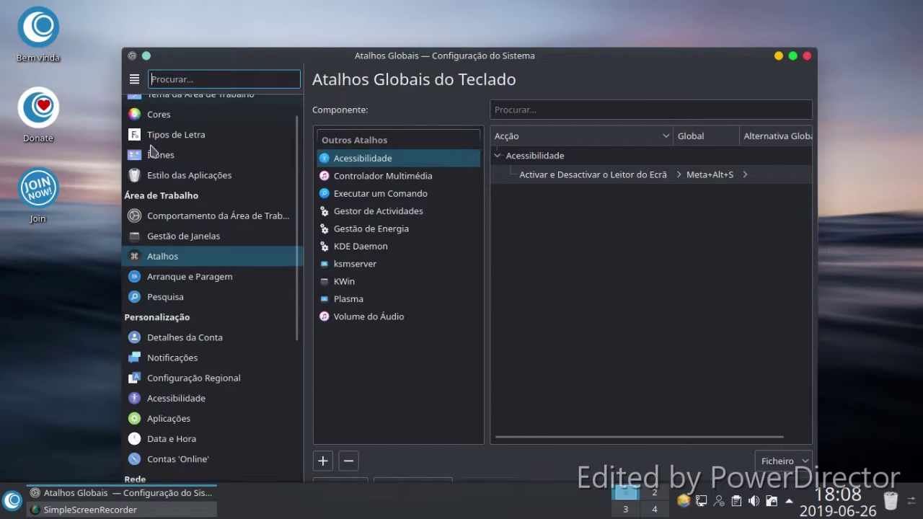
pyautogui.click(180, 336)
pyautogui.click(172, 357)
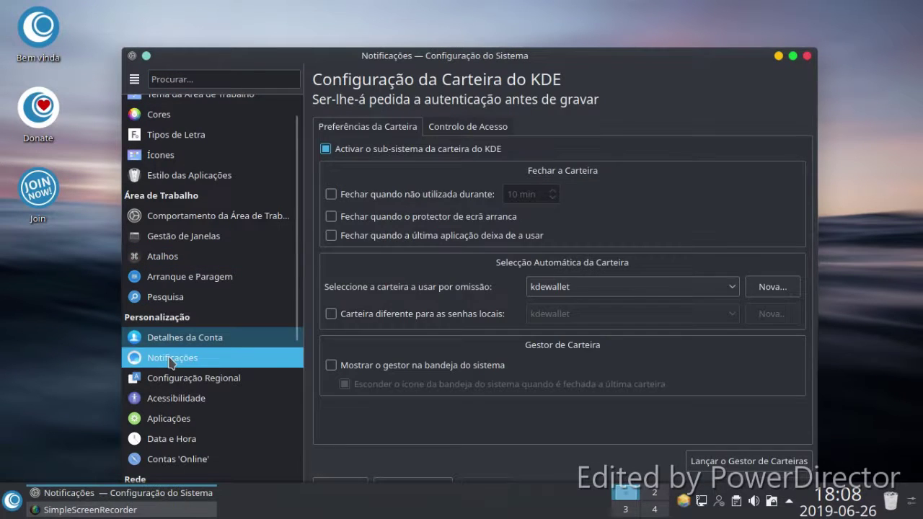
# View the Dispositivos de Armazenamento, Impressoras and KDE Connect pages in the hardware category and close the settings window.
pyautogui.scroll(-3, 171, 364)
pyautogui.scroll(-7, 173, 364)
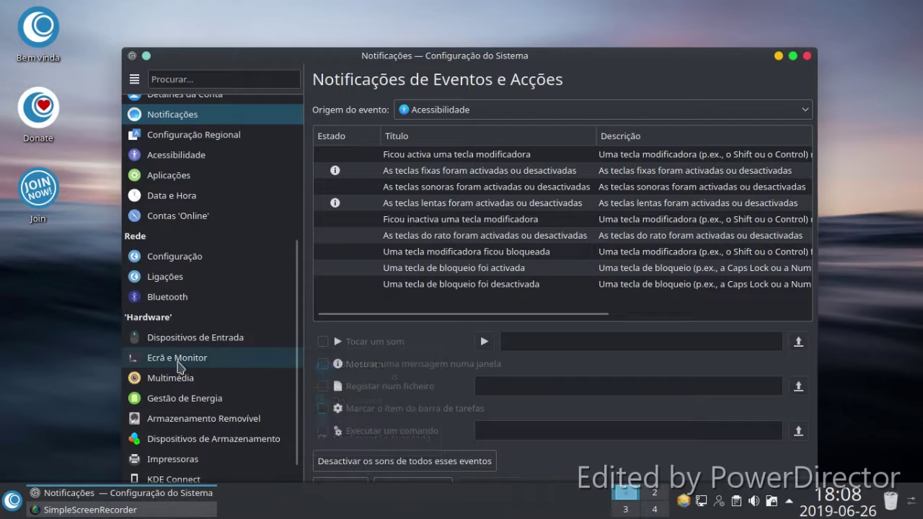
pyautogui.click(181, 377)
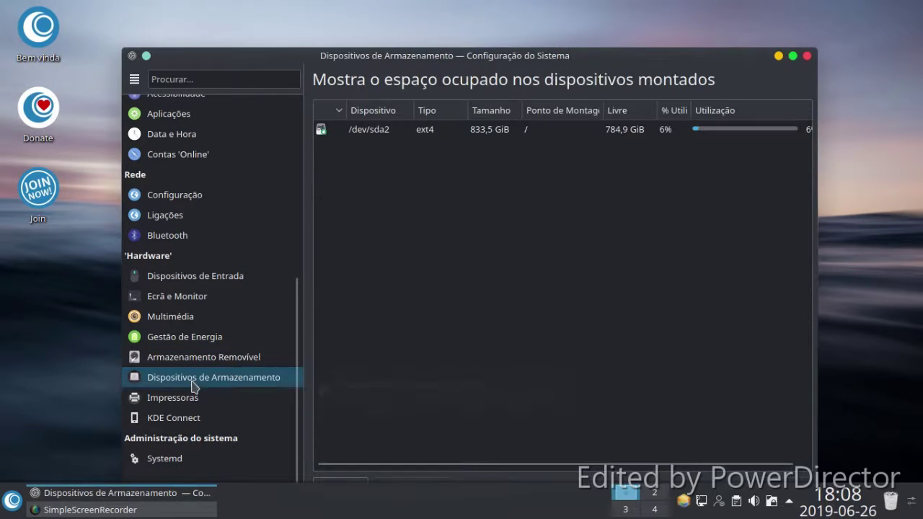
pyautogui.click(190, 399)
pyautogui.click(185, 416)
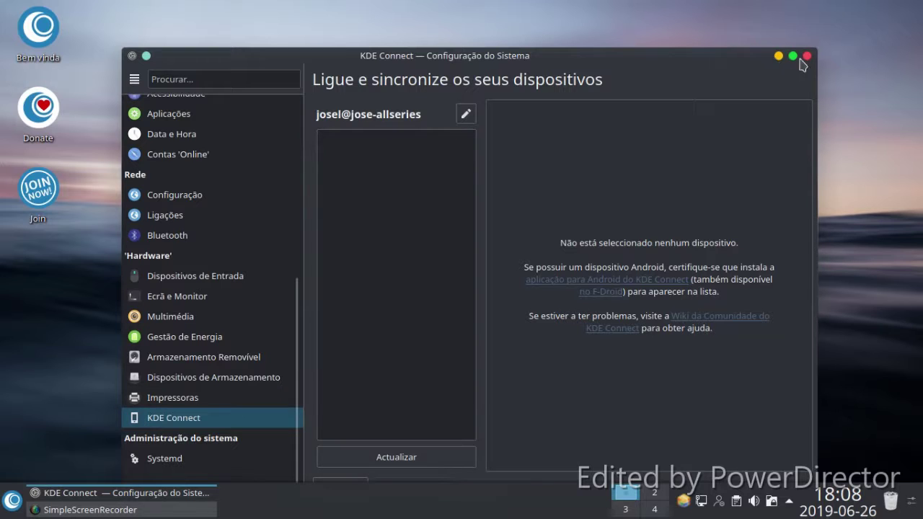
pyautogui.click(806, 56)
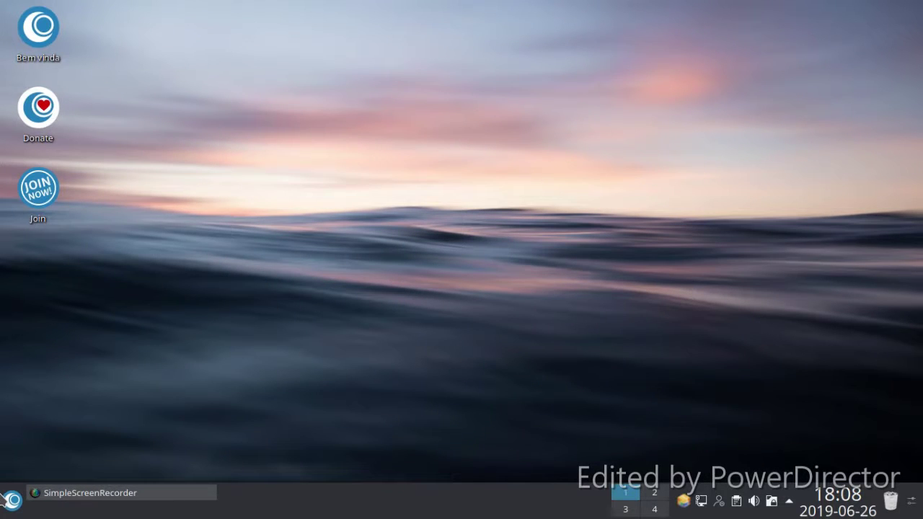
# Glance at the application launcher, dismiss it, and switch to the SimpleScreenRecorder window.
pyautogui.click(6, 501)
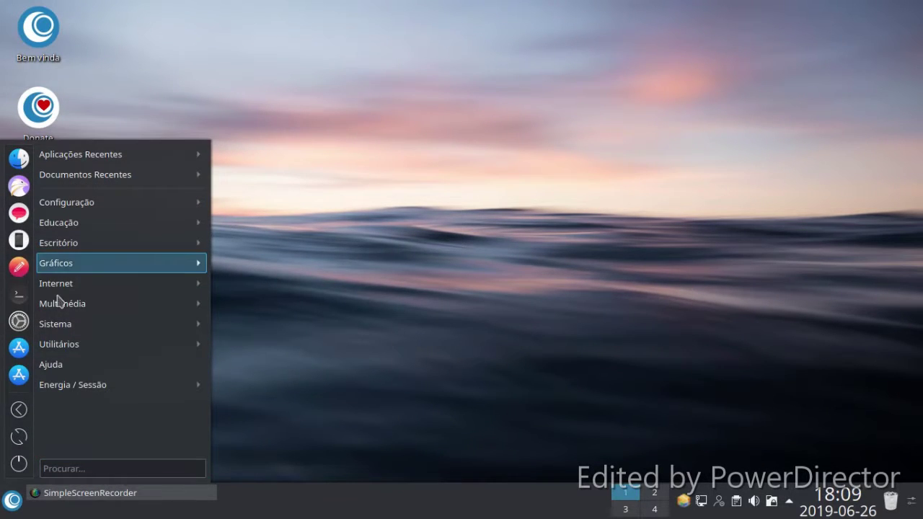
pyautogui.click(457, 230)
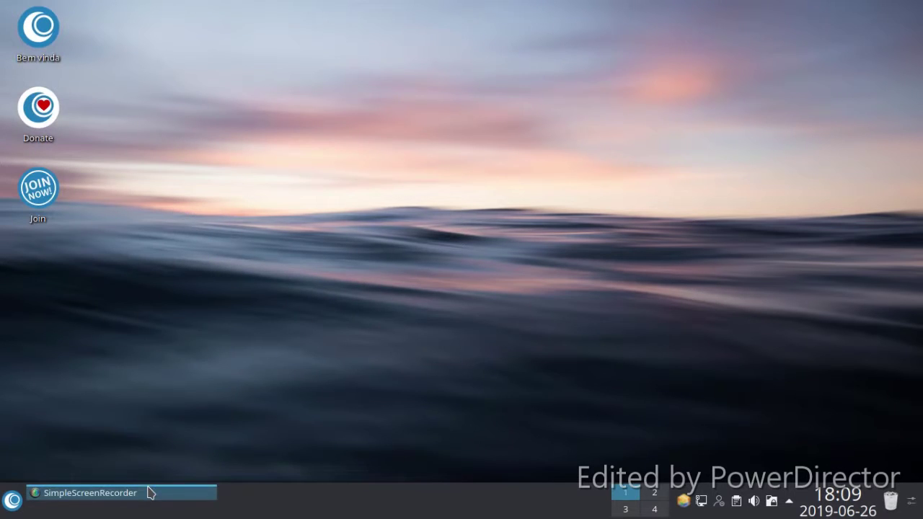
pyautogui.click(149, 492)
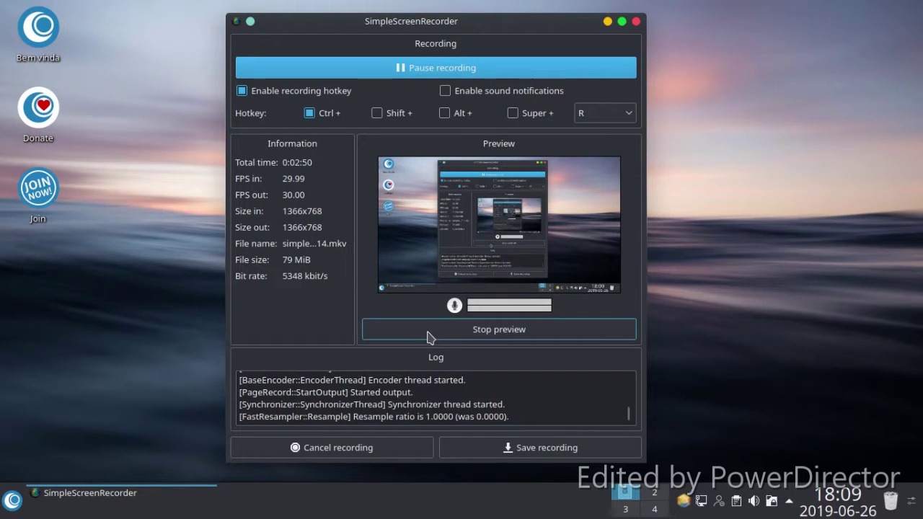